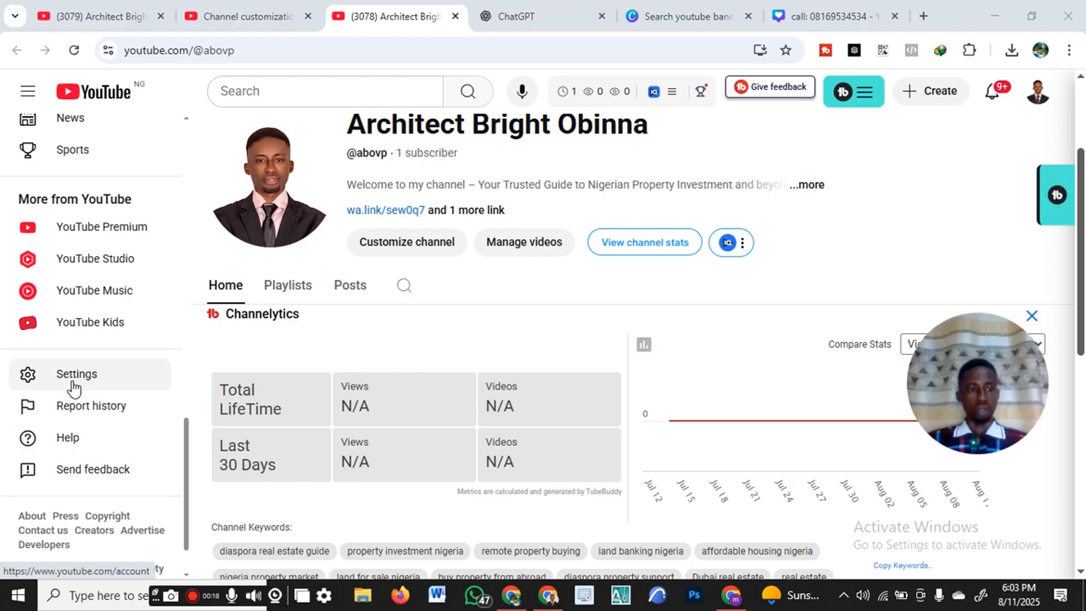
pyautogui.scroll(6, 116, 388)
pyautogui.scroll(4, 117, 388)
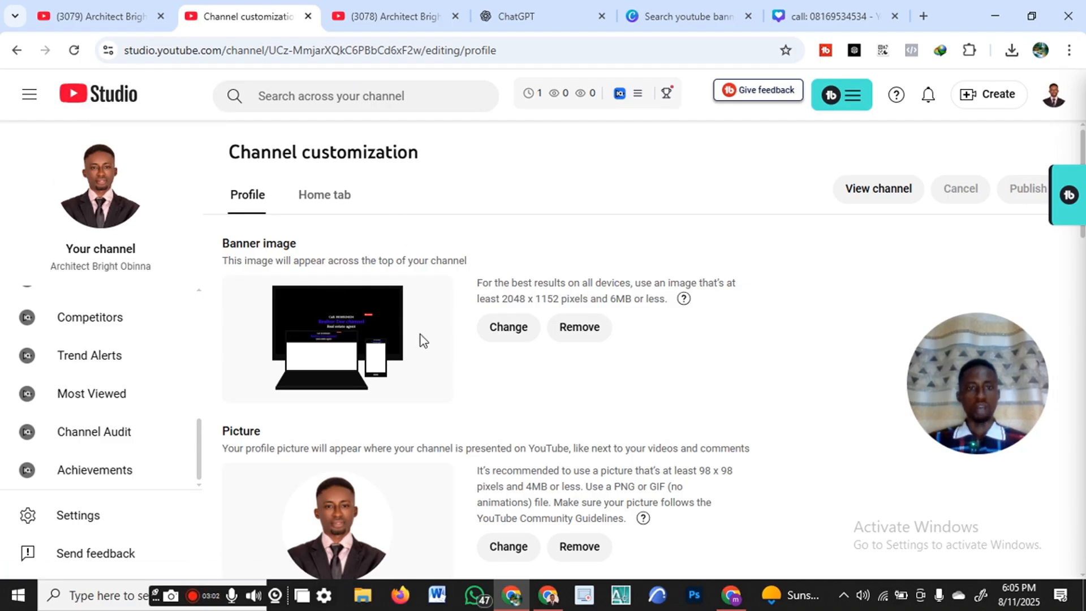
# Review the channel customization profile page, from the banner image and picture through to the contact info and video watermark
pyautogui.scroll(-7, 511, 331)
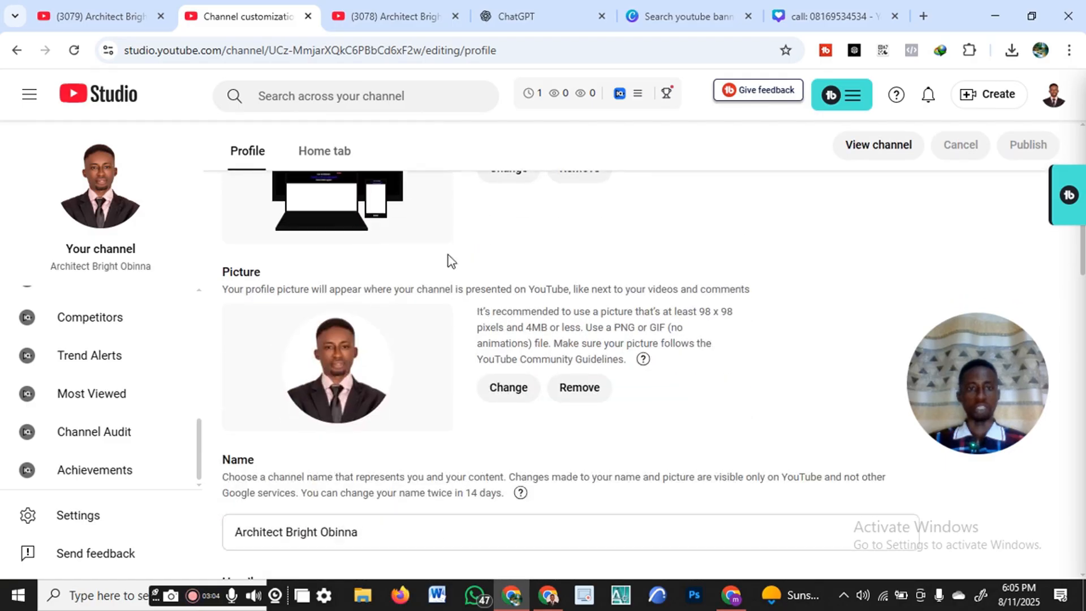
pyautogui.scroll(-15, 450, 355)
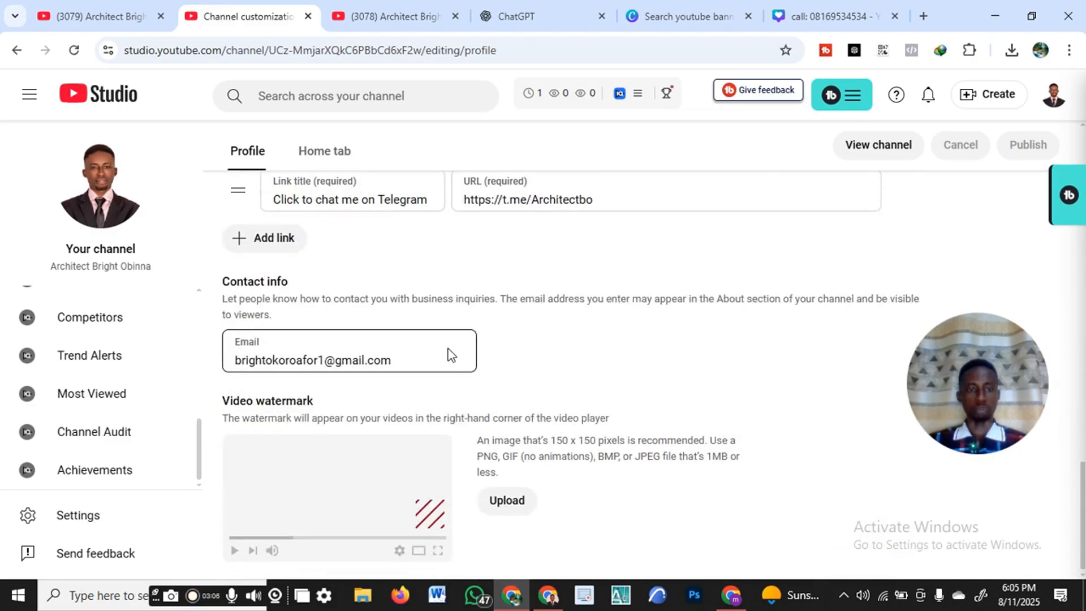
pyautogui.scroll(13, 450, 355)
pyautogui.scroll(7, 450, 356)
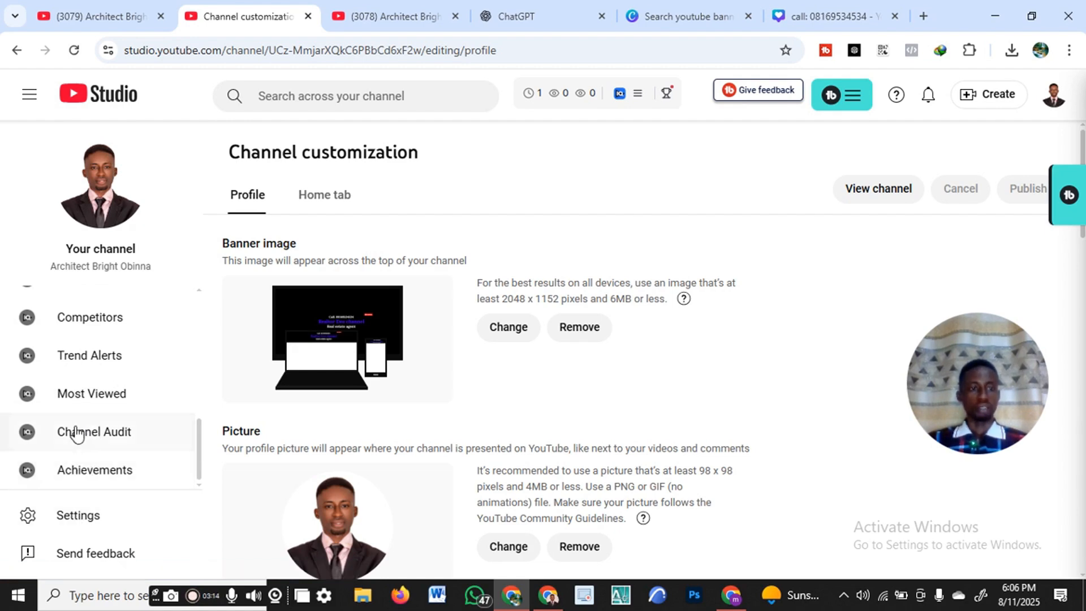
# View the channel's Content page with its video list, and return to the channel customization page
pyautogui.scroll(3, 90, 362)
pyautogui.scroll(4, 86, 334)
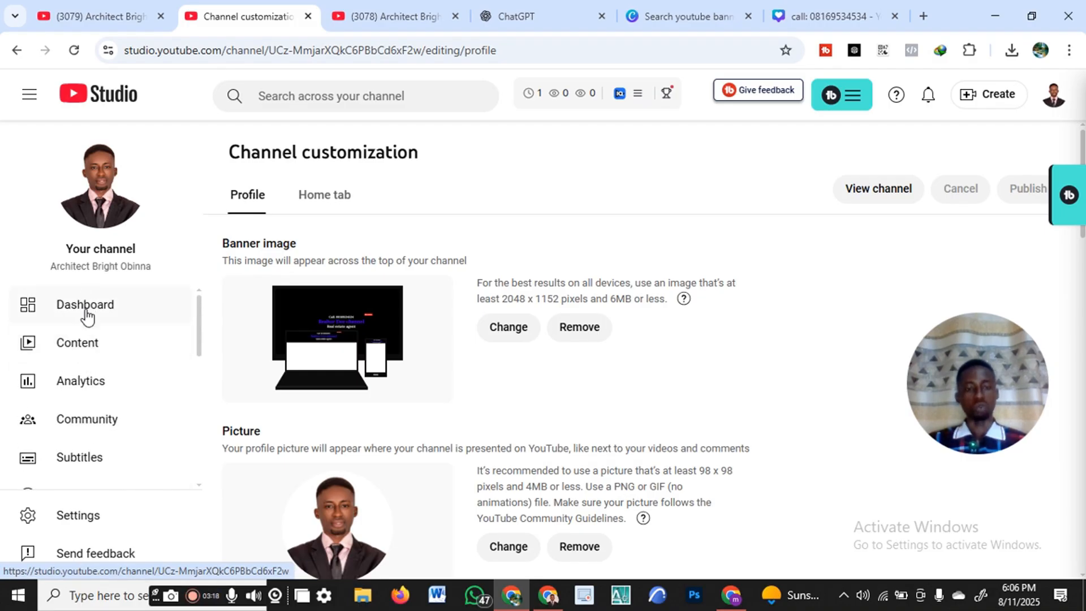
pyautogui.click(74, 348)
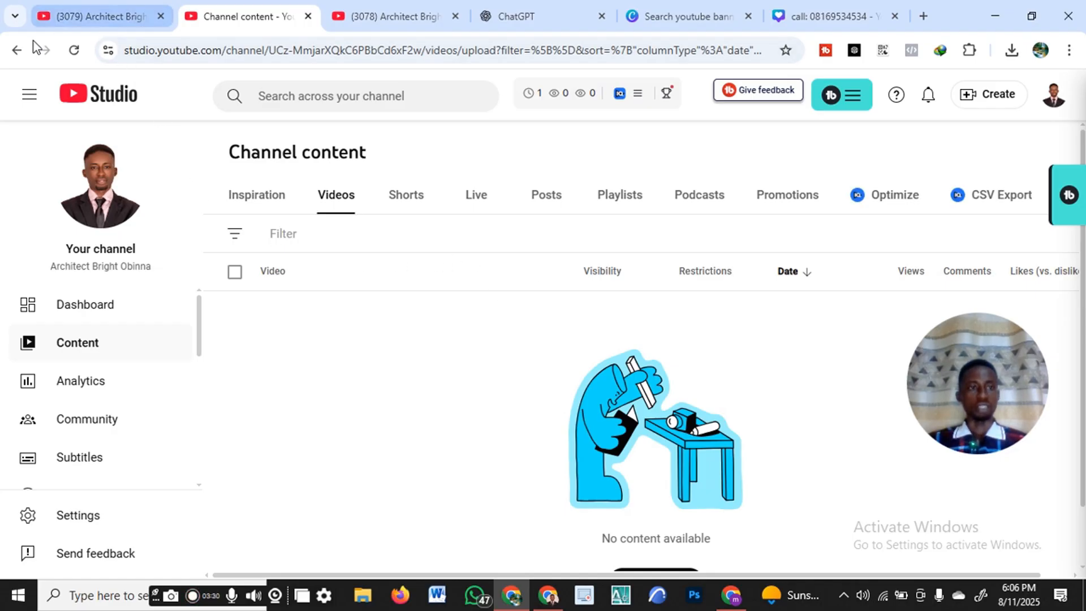
pyautogui.click(17, 49)
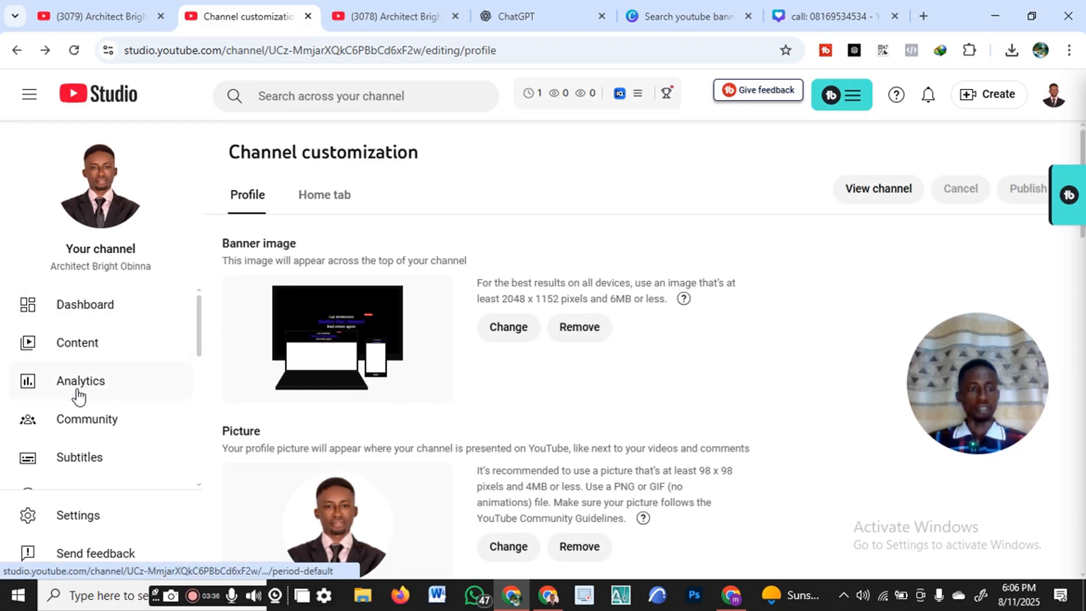
# Open the Audio library and browse through its list of music tracks
pyautogui.scroll(-2, 78, 395)
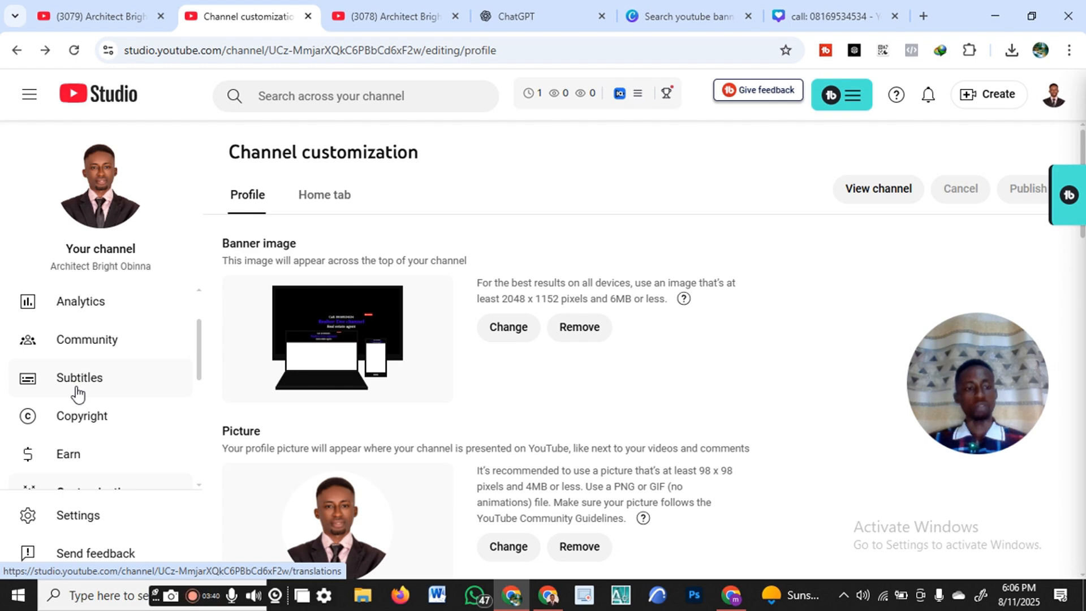
pyautogui.scroll(2, 78, 394)
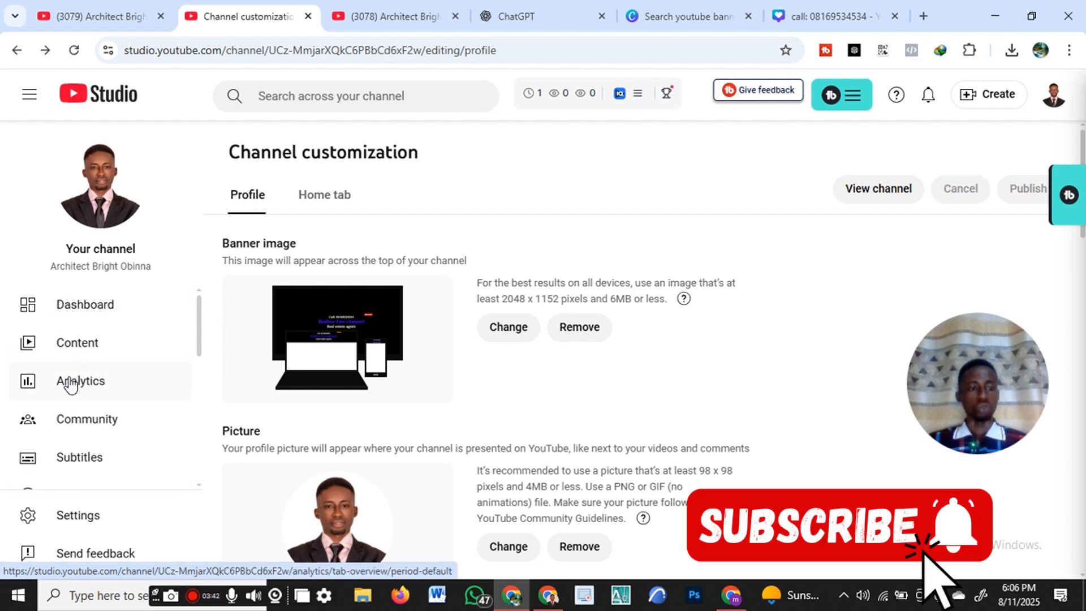
pyautogui.scroll(-2, 73, 419)
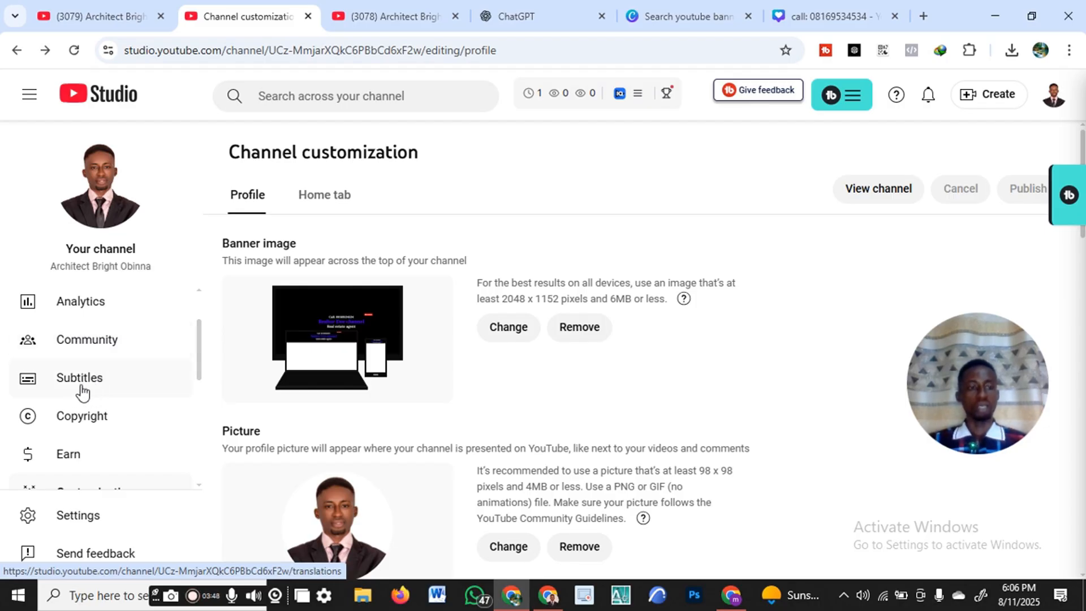
pyautogui.scroll(-3, 73, 419)
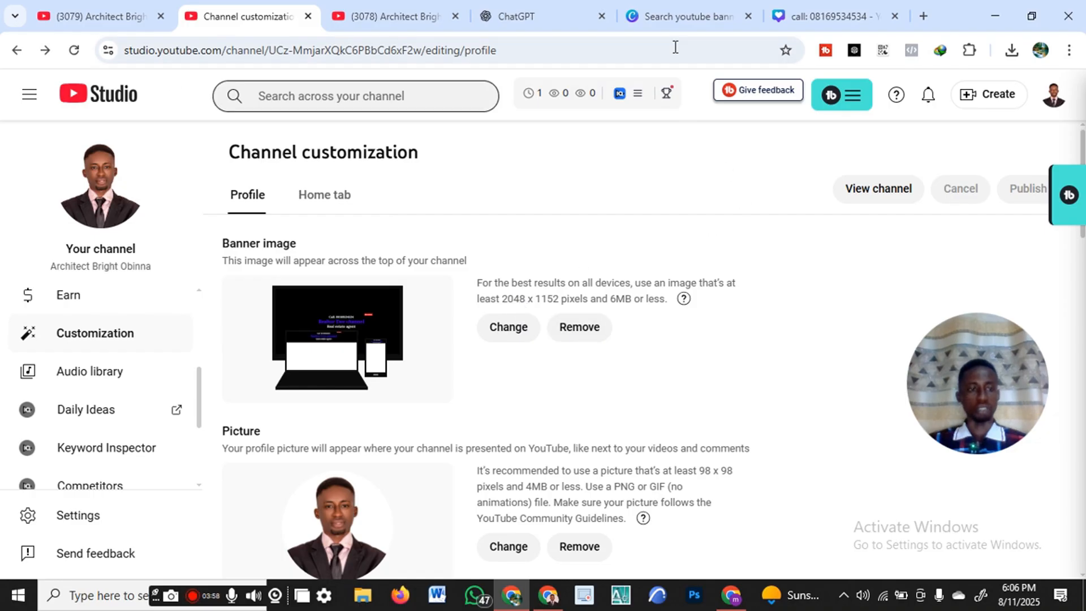
pyautogui.click(82, 383)
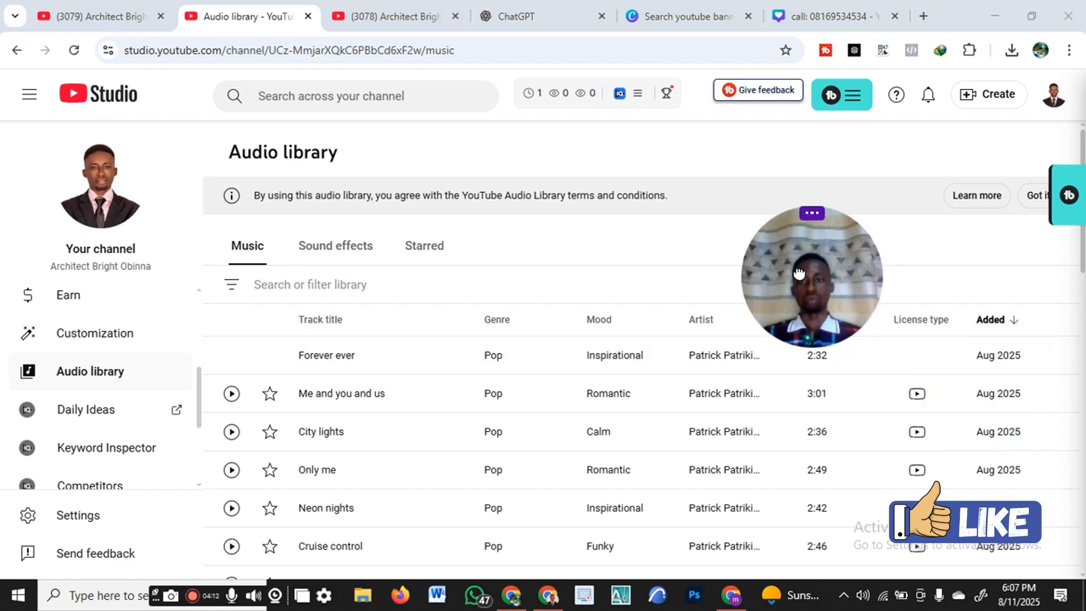
pyautogui.scroll(-3, 591, 434)
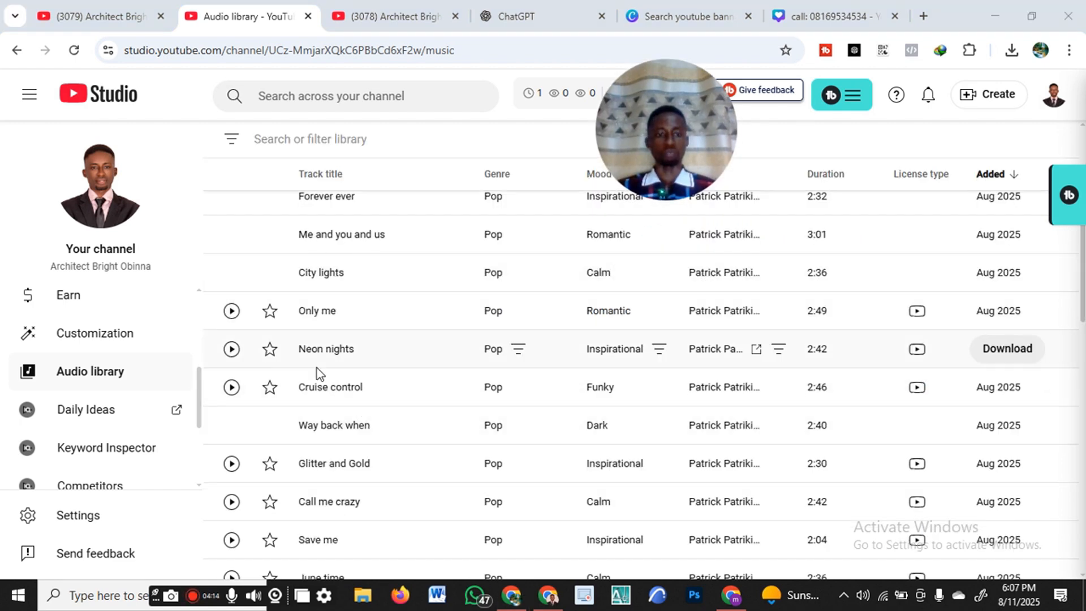
pyautogui.scroll(-9, 549, 393)
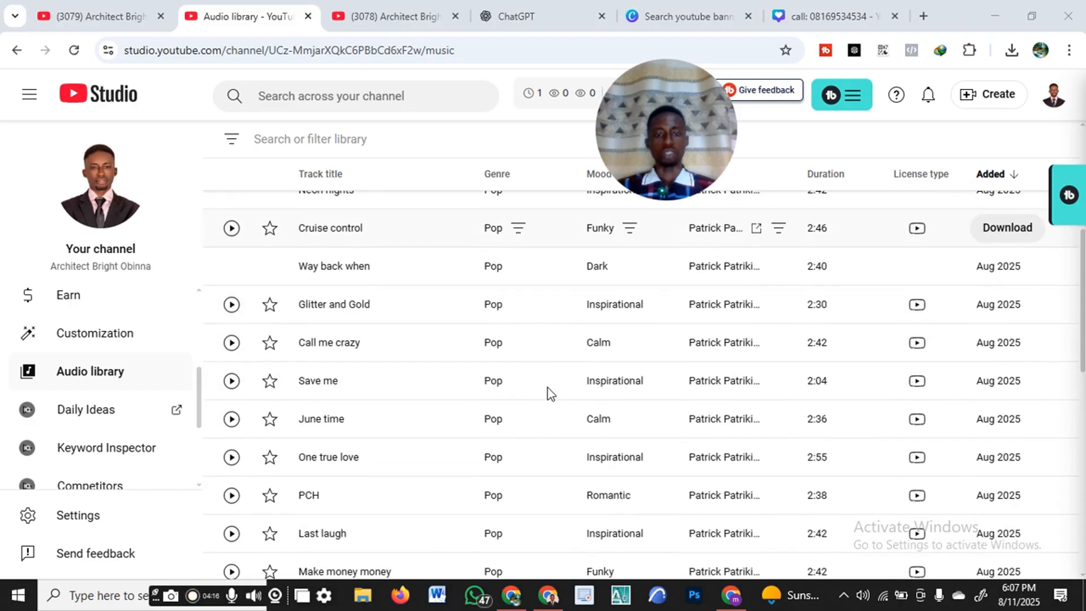
pyautogui.scroll(-6, 471, 396)
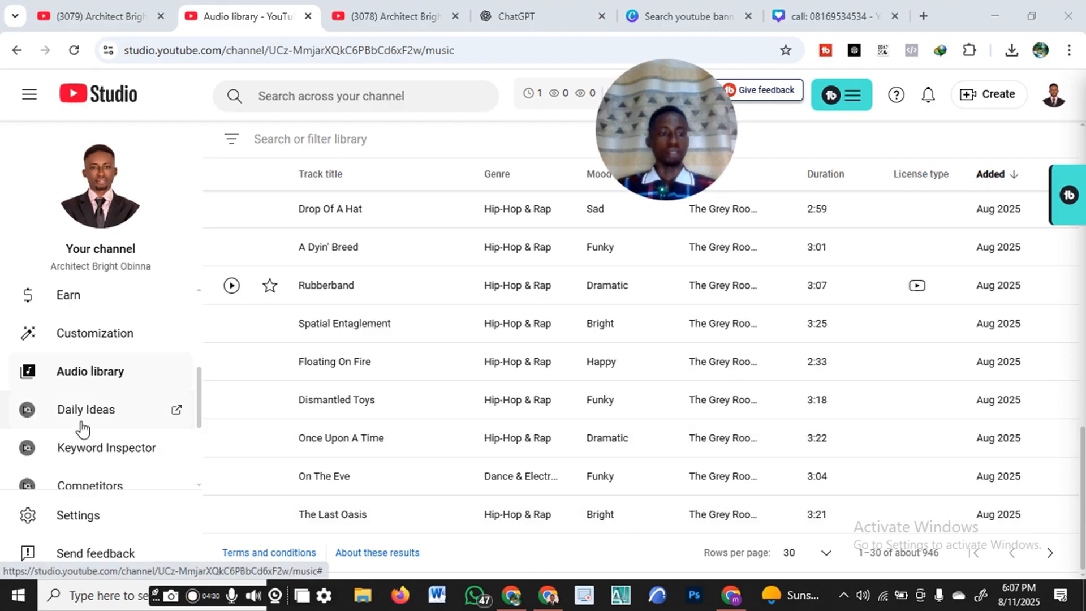
# Open the Studio settings on the General section with the default currency unit
pyautogui.scroll(-3, 83, 428)
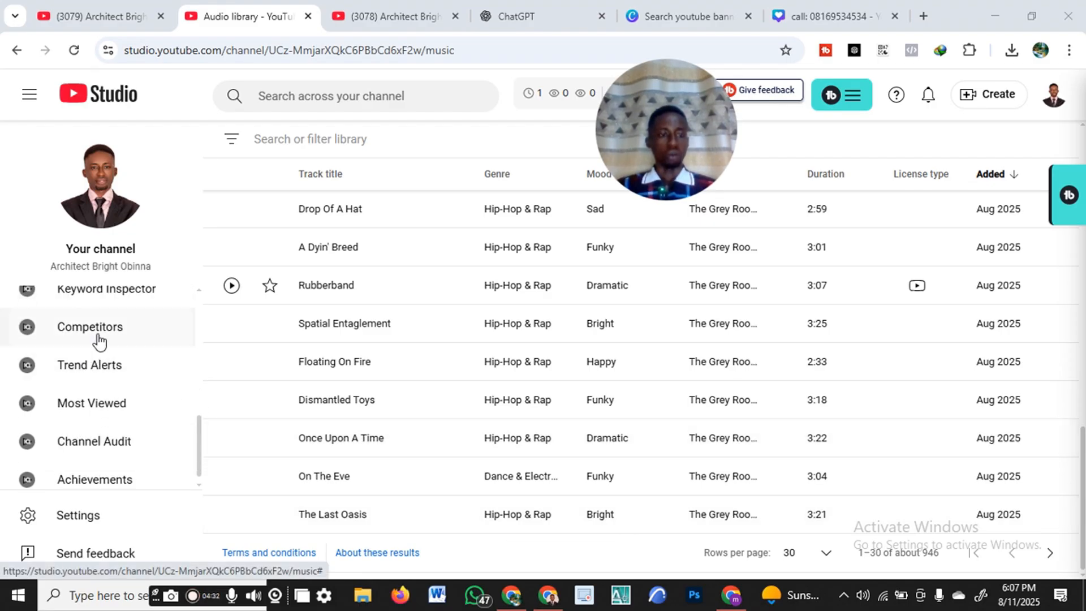
pyautogui.scroll(-1, 79, 375)
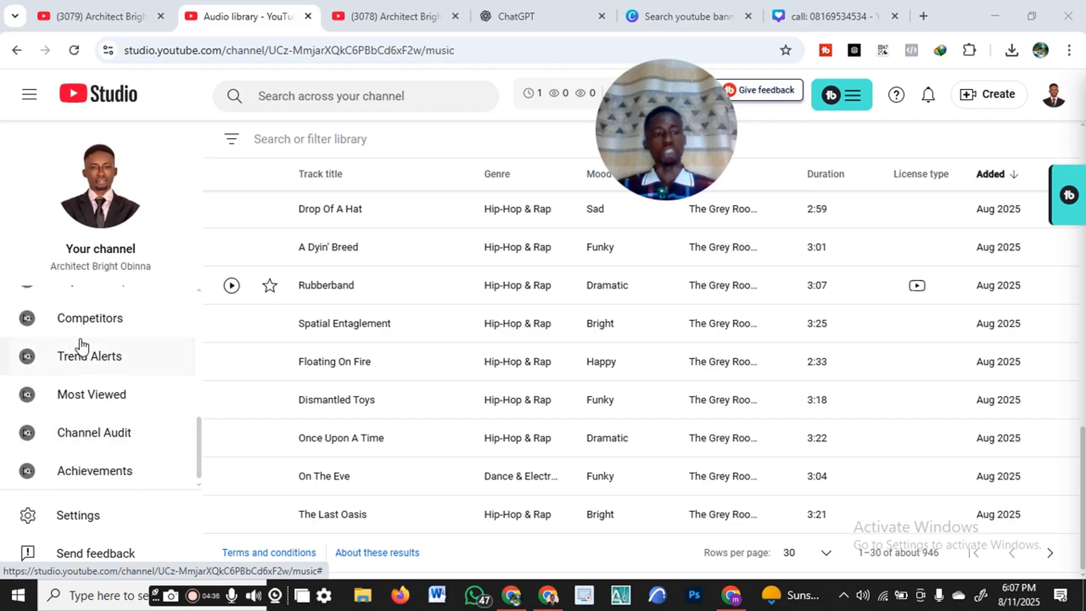
pyautogui.scroll(4, 82, 346)
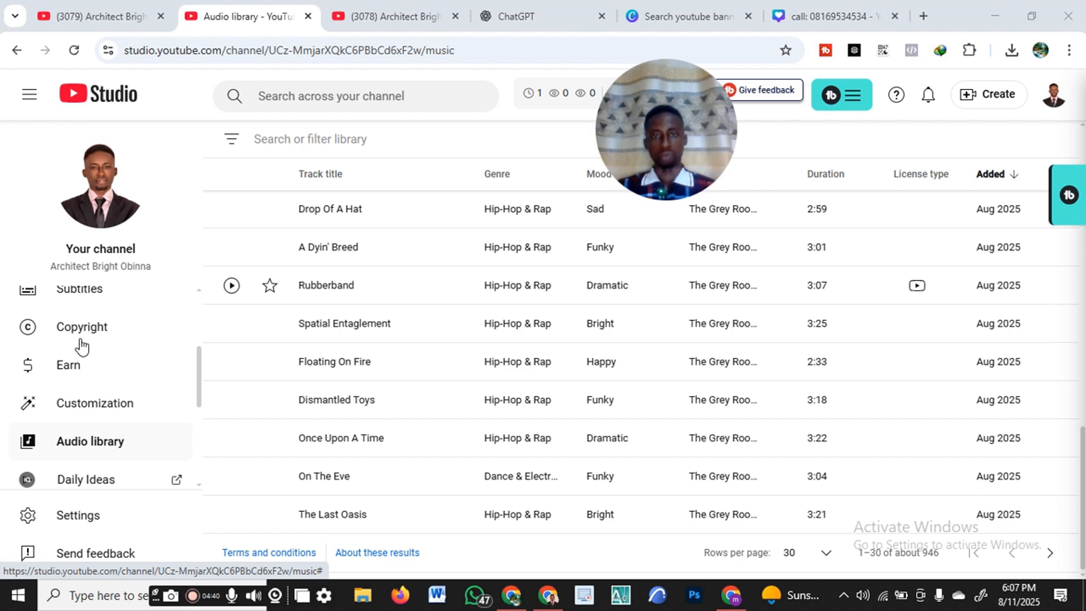
pyautogui.scroll(-4, 85, 400)
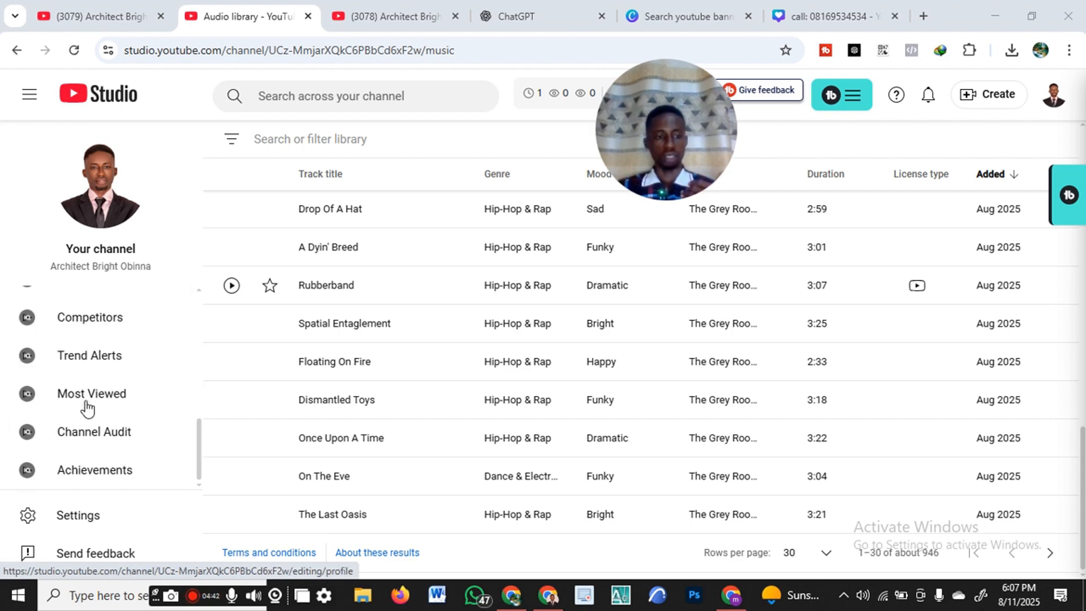
pyautogui.click(80, 518)
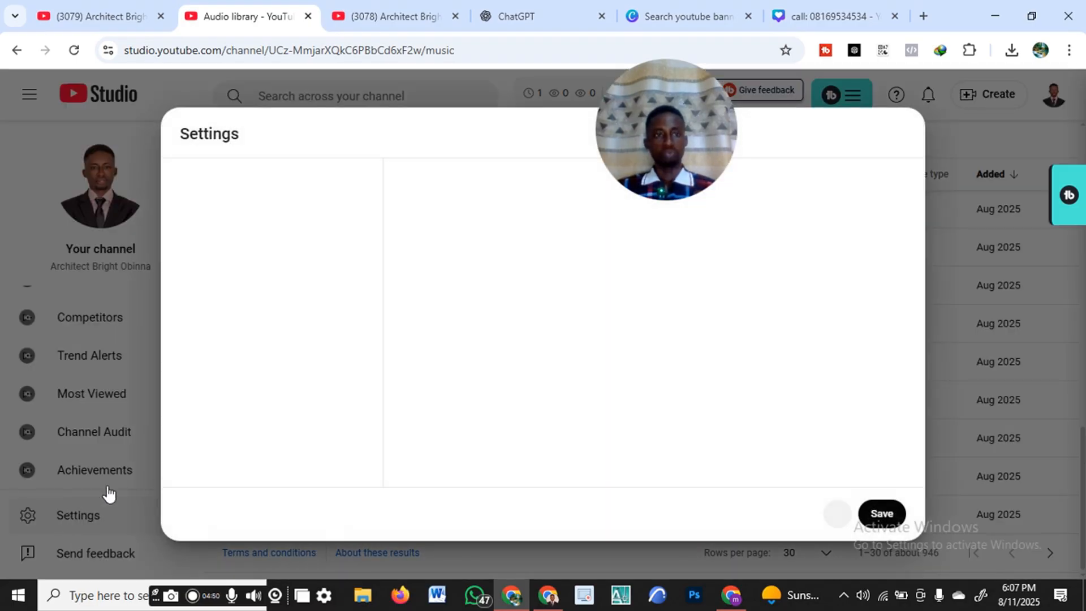
pyautogui.moveTo(684, 145); pyautogui.dragTo(1028, 323)
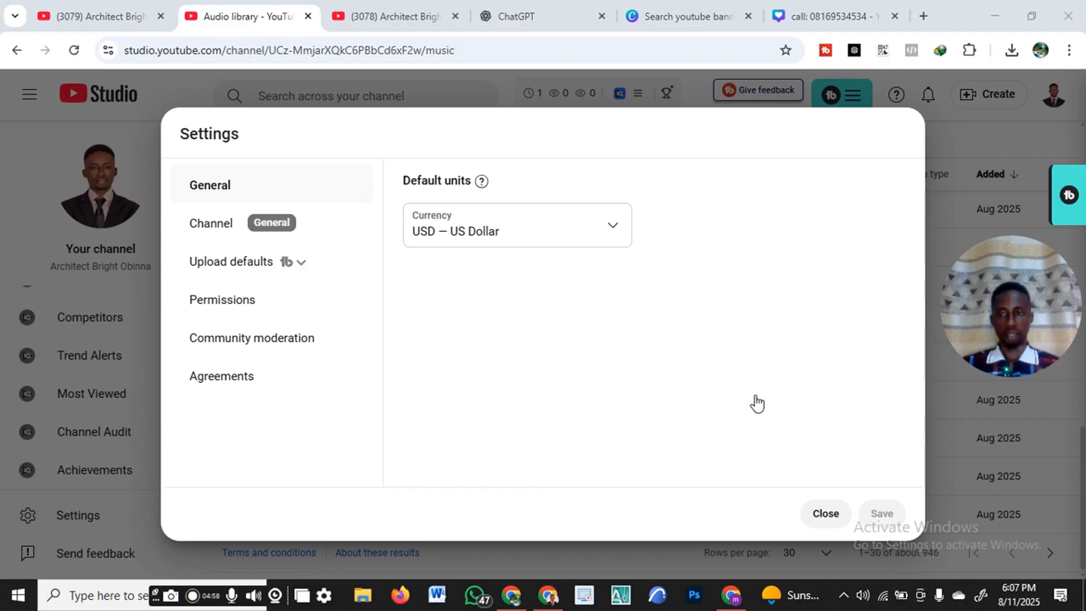
pyautogui.moveTo(1012, 305); pyautogui.dragTo(830, 328)
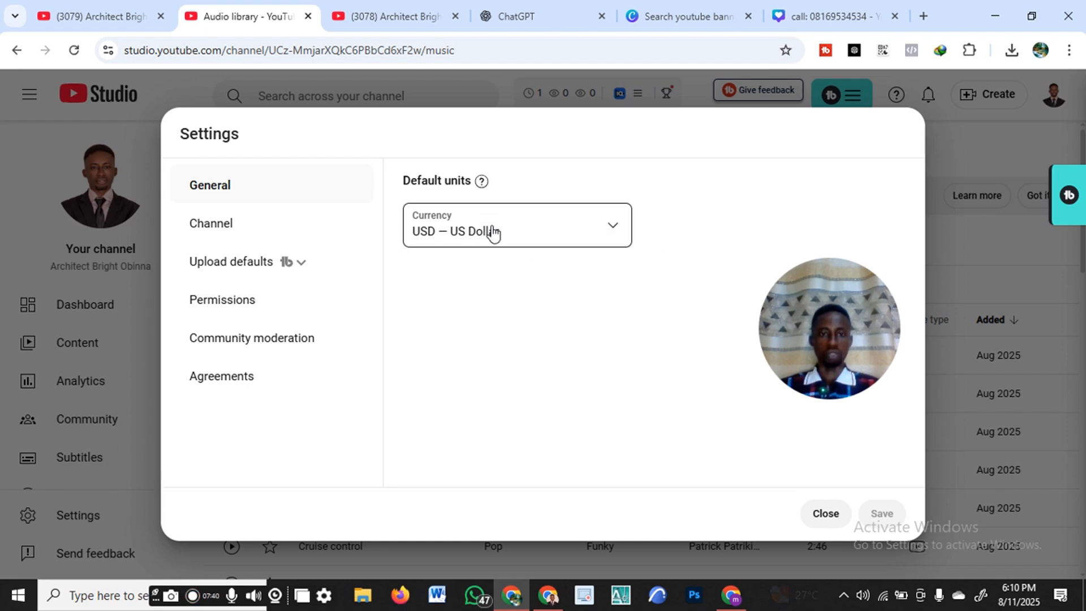
# Open the channel's Basic info settings and examine the country of residence and the full list of channel keywords
pyautogui.click(213, 228)
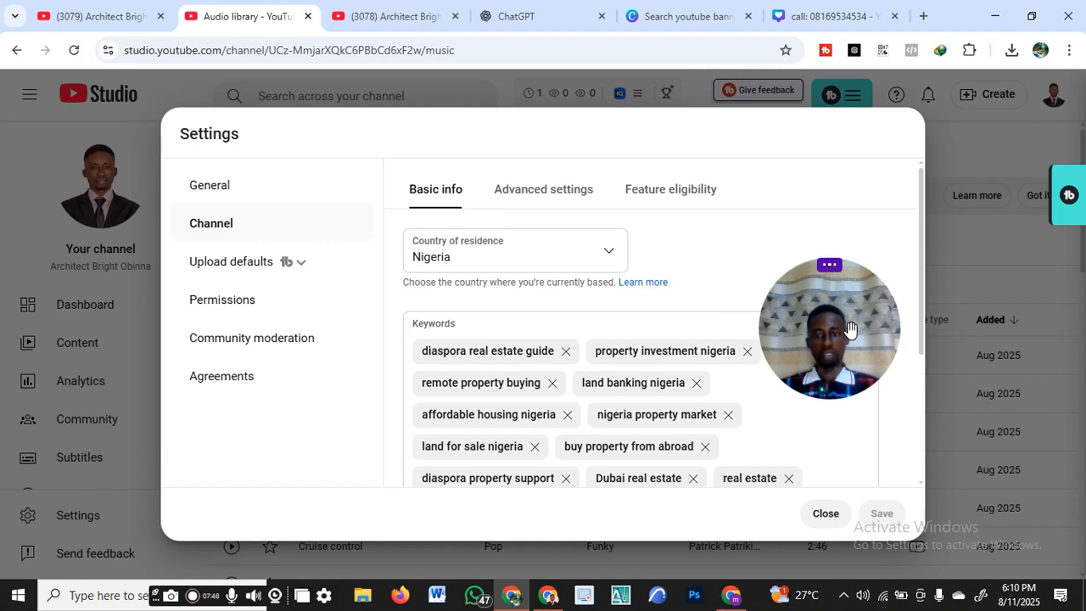
pyautogui.moveTo(850, 329); pyautogui.dragTo(917, 169)
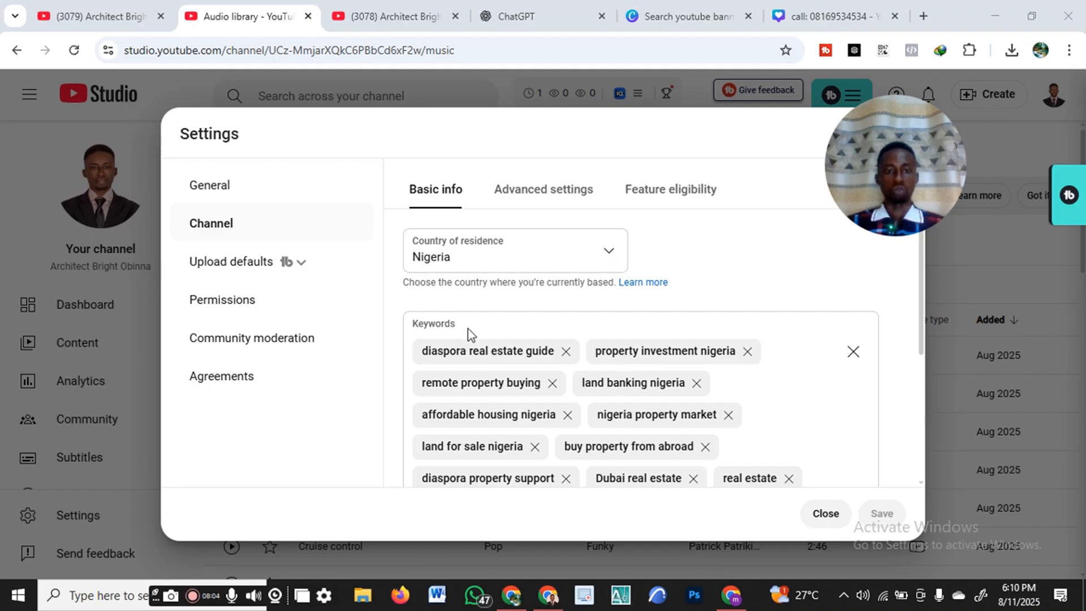
pyautogui.scroll(-4, 465, 342)
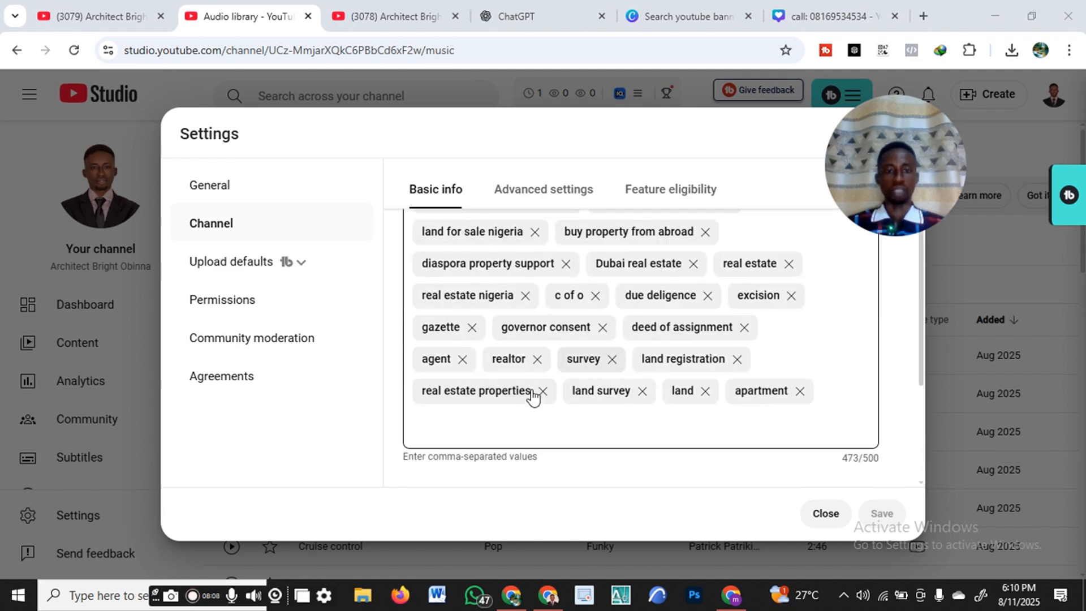
pyautogui.scroll(3, 529, 384)
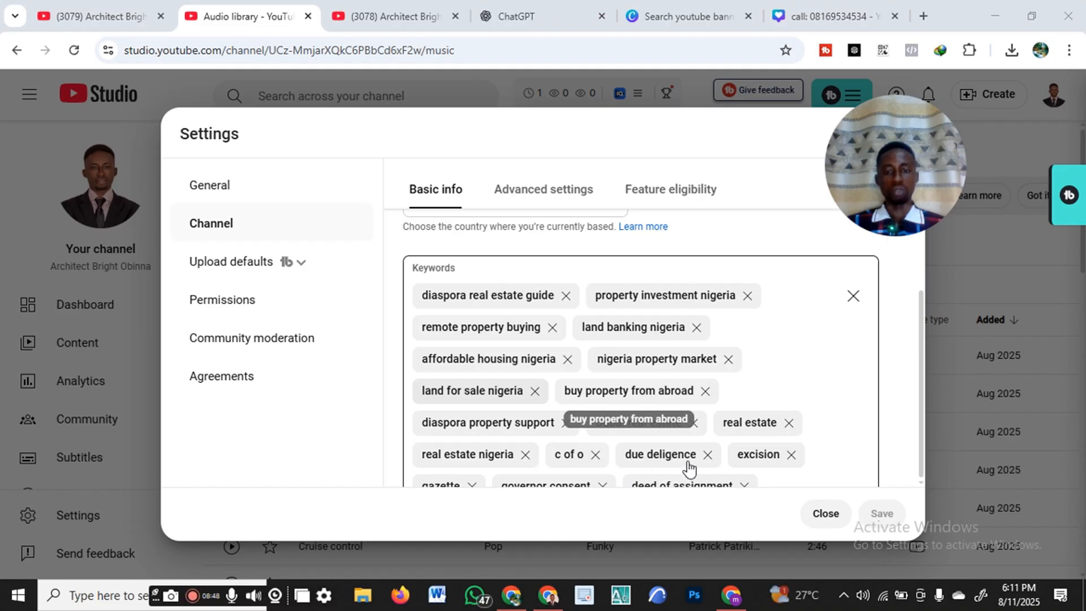
pyautogui.scroll(-3, 604, 425)
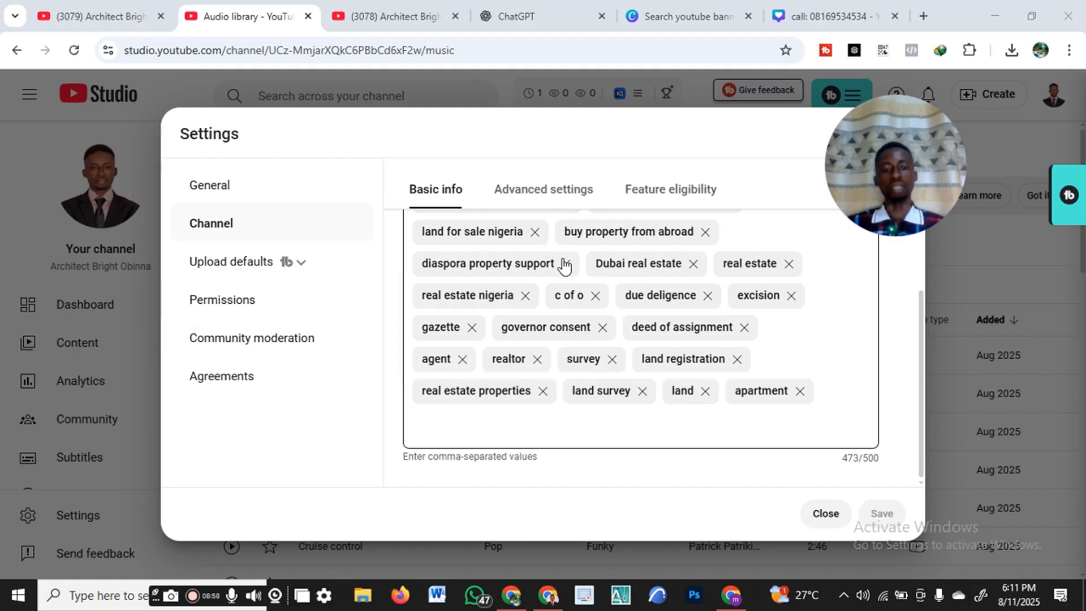
pyautogui.scroll(3, 609, 371)
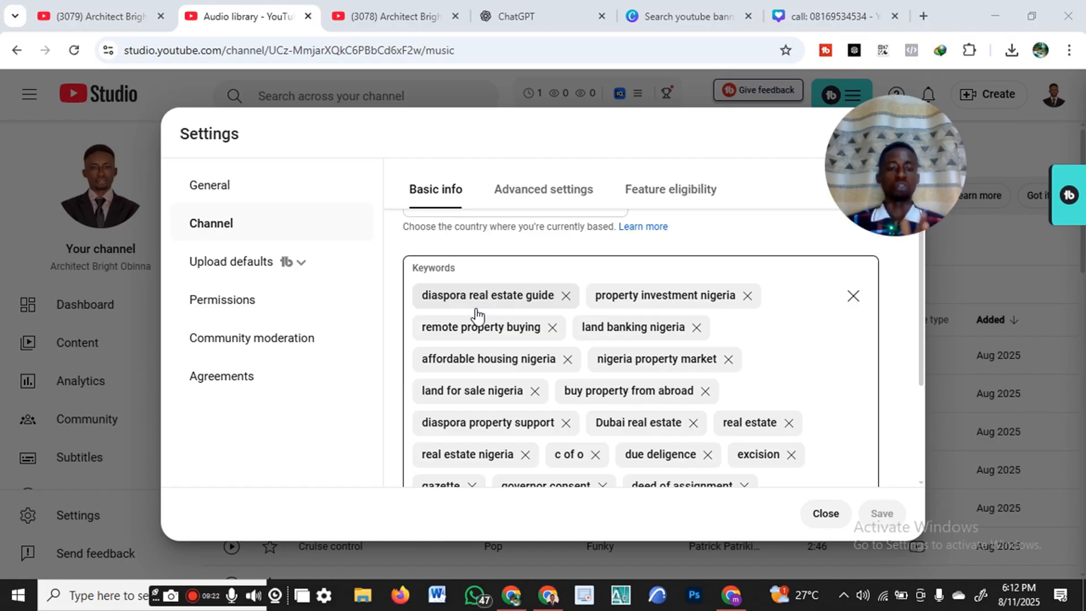
# Open the channel's Advanced settings and review the audience, Google Ads linking, captions, advertisements, clips and third-party training options
pyautogui.click(532, 194)
pyautogui.click(525, 192)
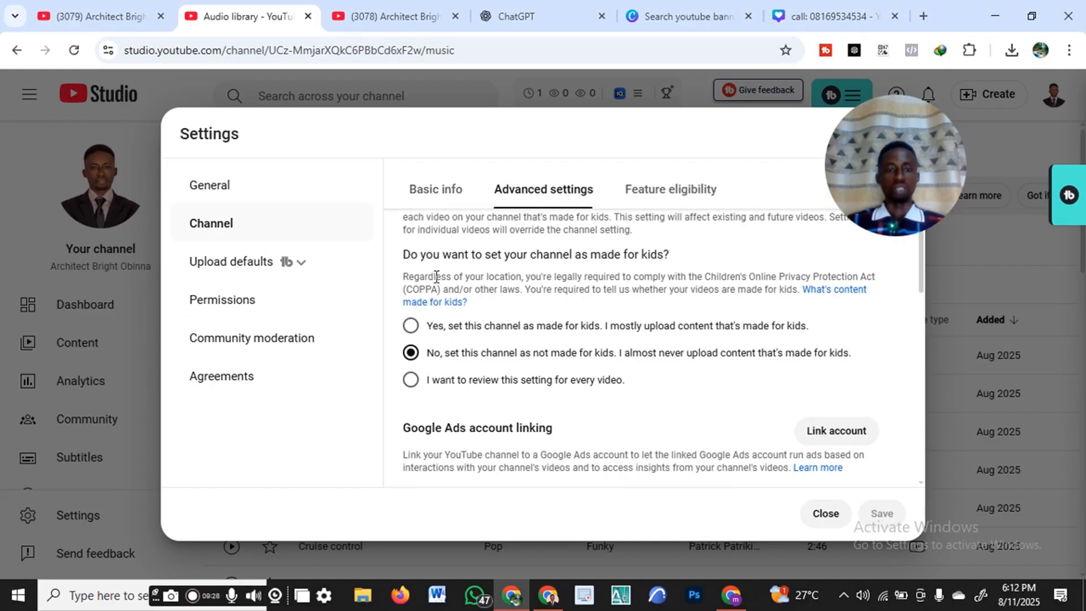
pyautogui.scroll(1, 452, 308)
pyautogui.moveTo(828, 207); pyautogui.dragTo(6, 438)
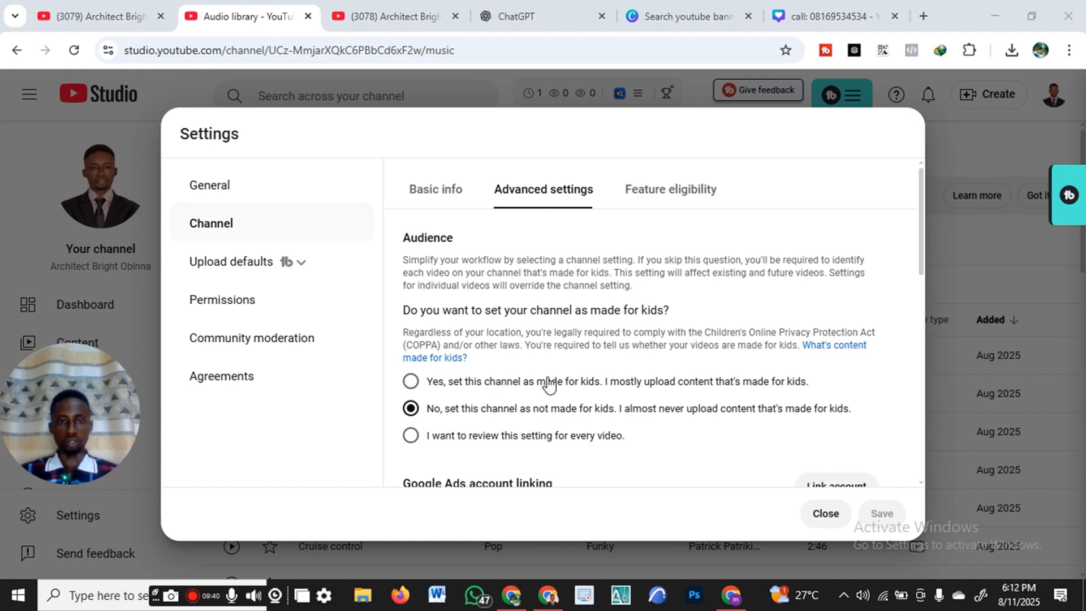
pyautogui.scroll(-4, 548, 382)
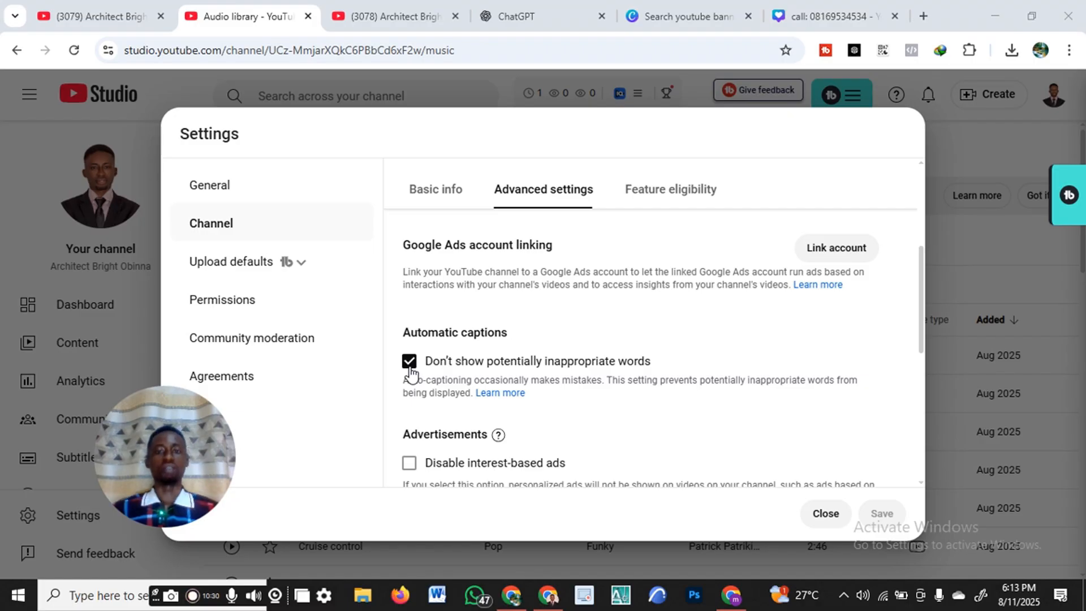
pyautogui.scroll(-3, 442, 379)
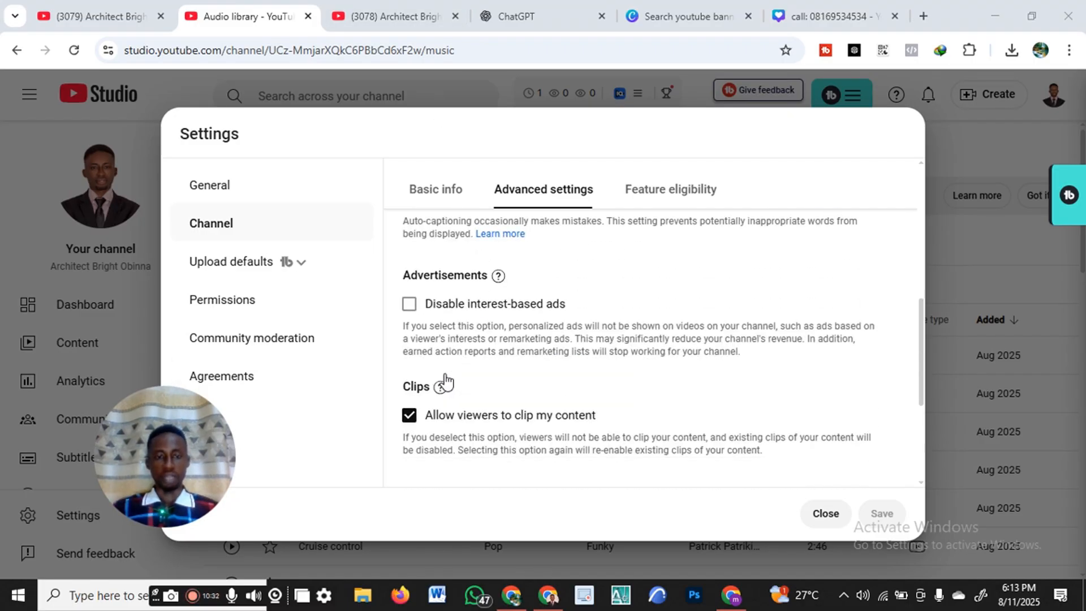
pyautogui.scroll(-1, 444, 376)
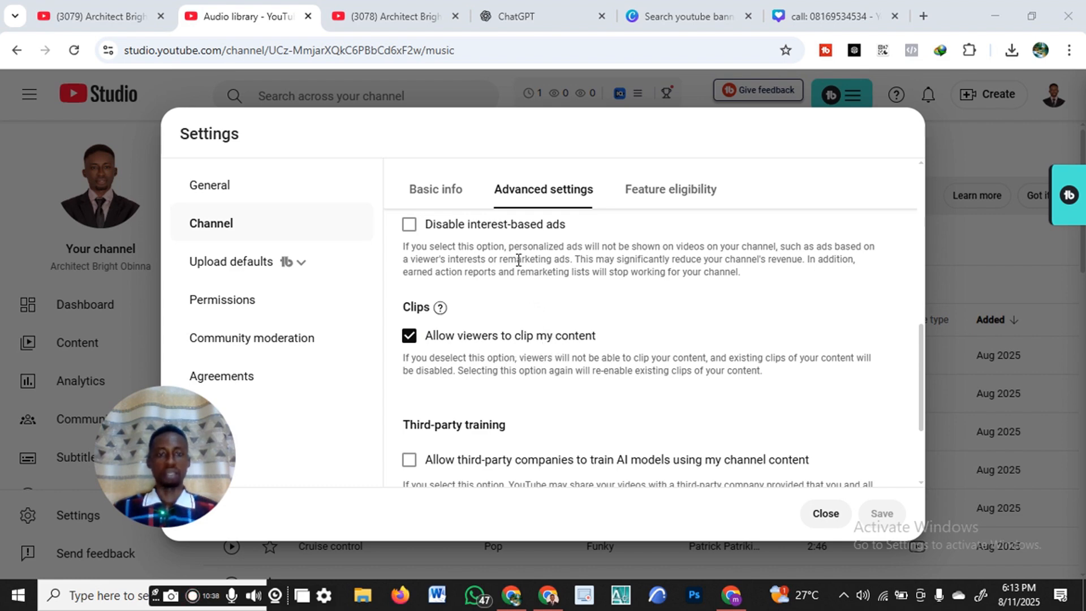
pyautogui.scroll(-2, 444, 373)
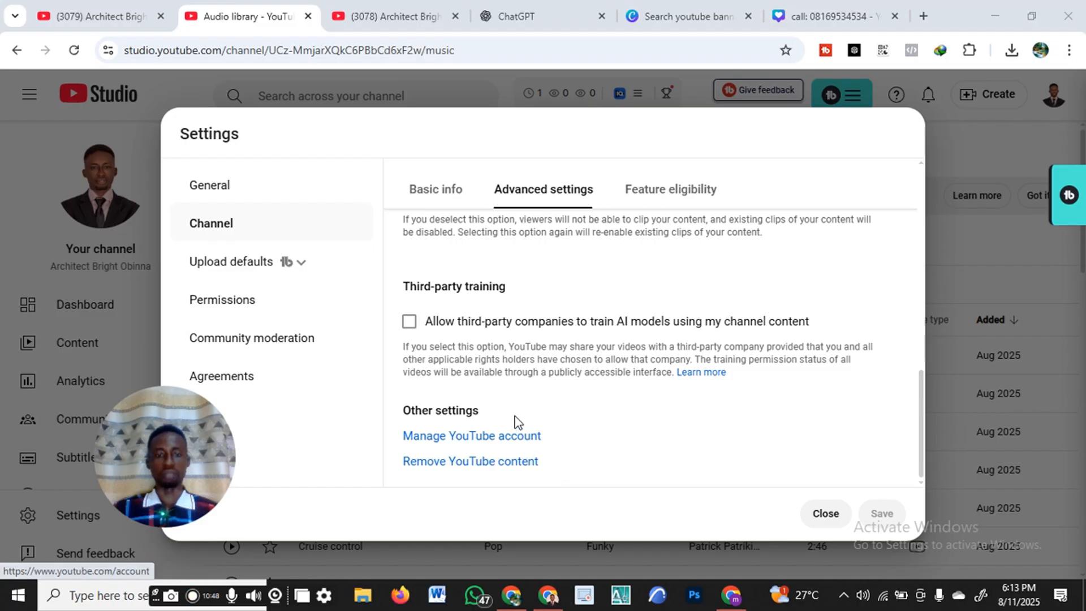
pyautogui.scroll(1, 464, 373)
pyautogui.scroll(8, 465, 374)
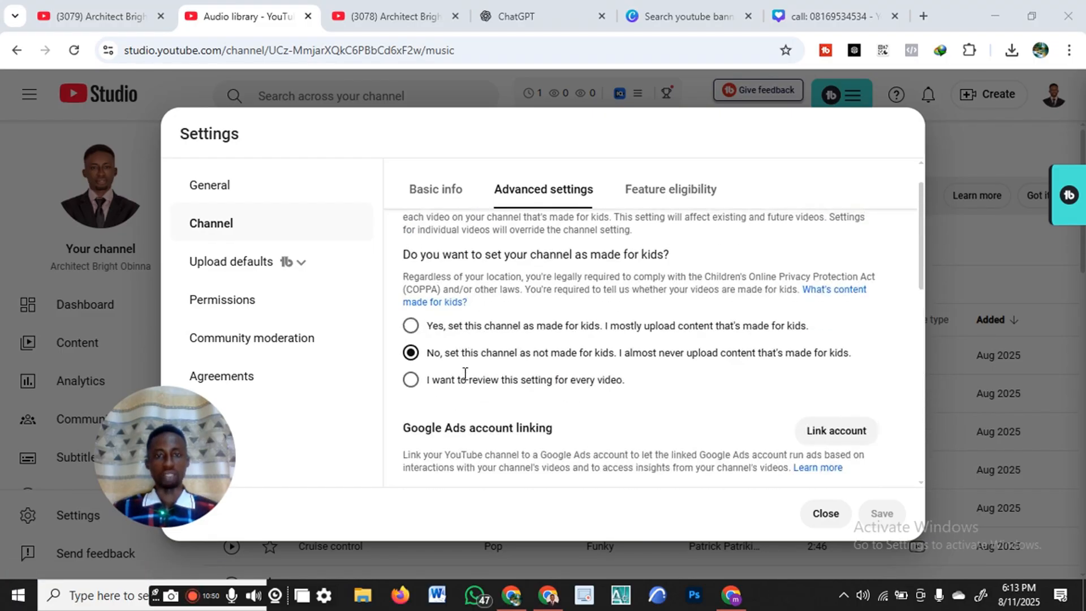
# Open the channel's Feature eligibility settings and review the feature tiers, expanding the Standard features to read their requirements
pyautogui.click(660, 194)
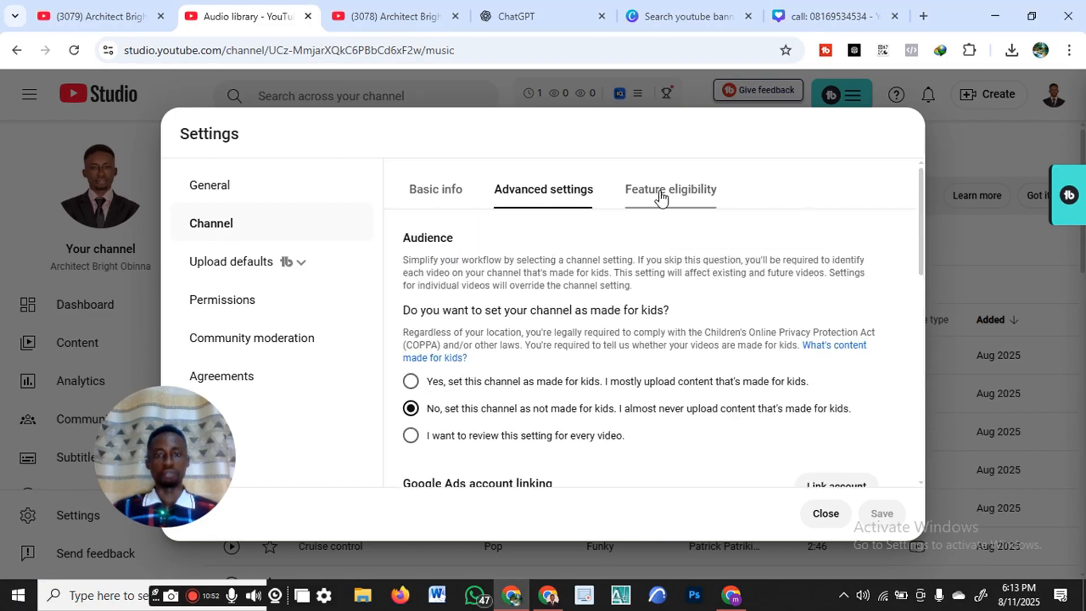
pyautogui.click(662, 196)
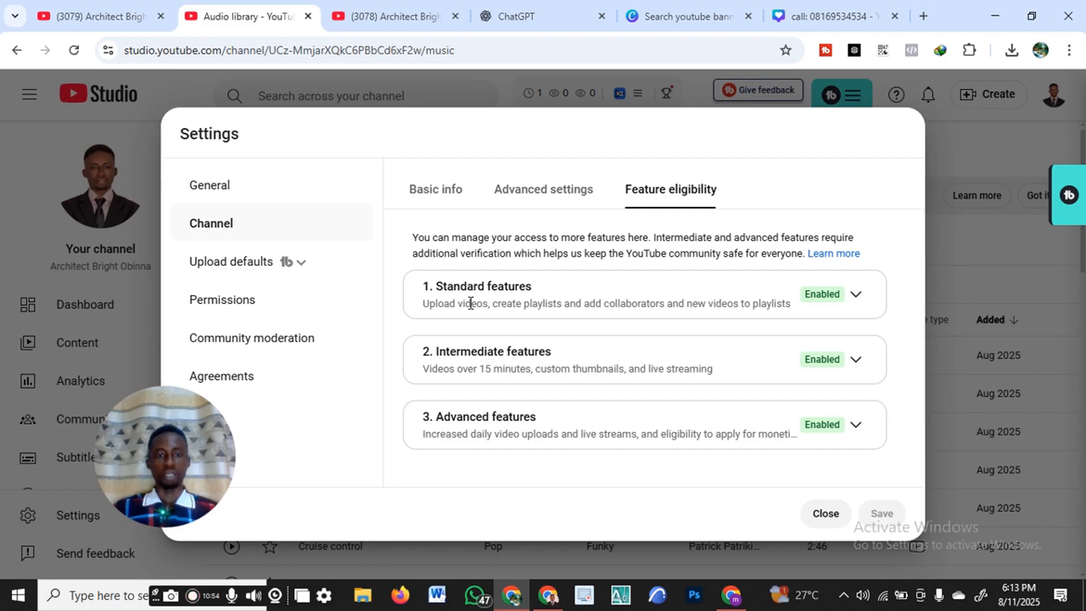
pyautogui.click(856, 295)
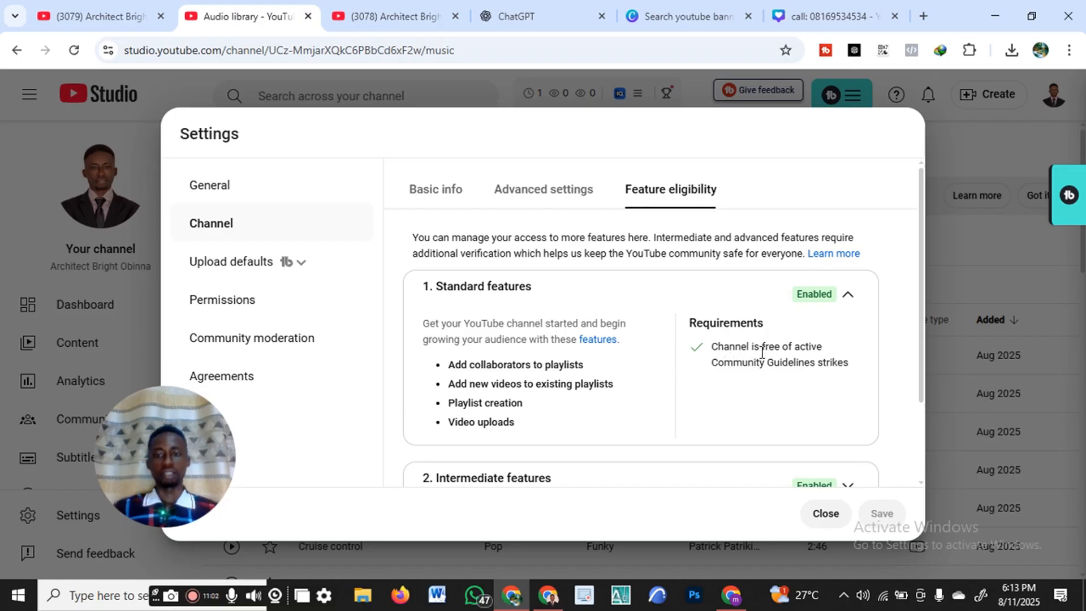
pyautogui.click(848, 296)
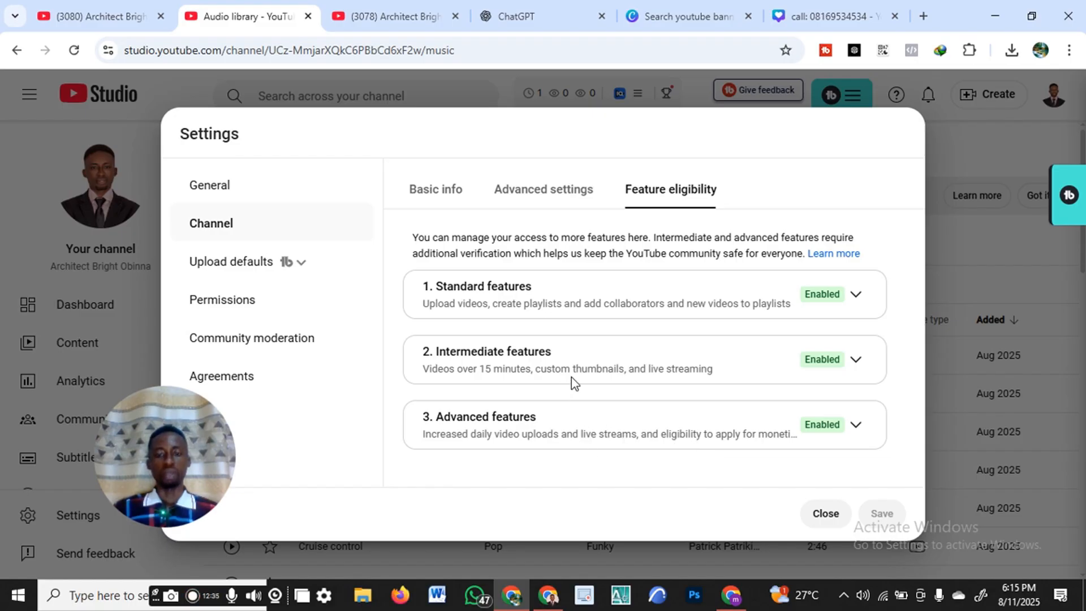
pyautogui.moveTo(242, 449); pyautogui.dragTo(827, 342)
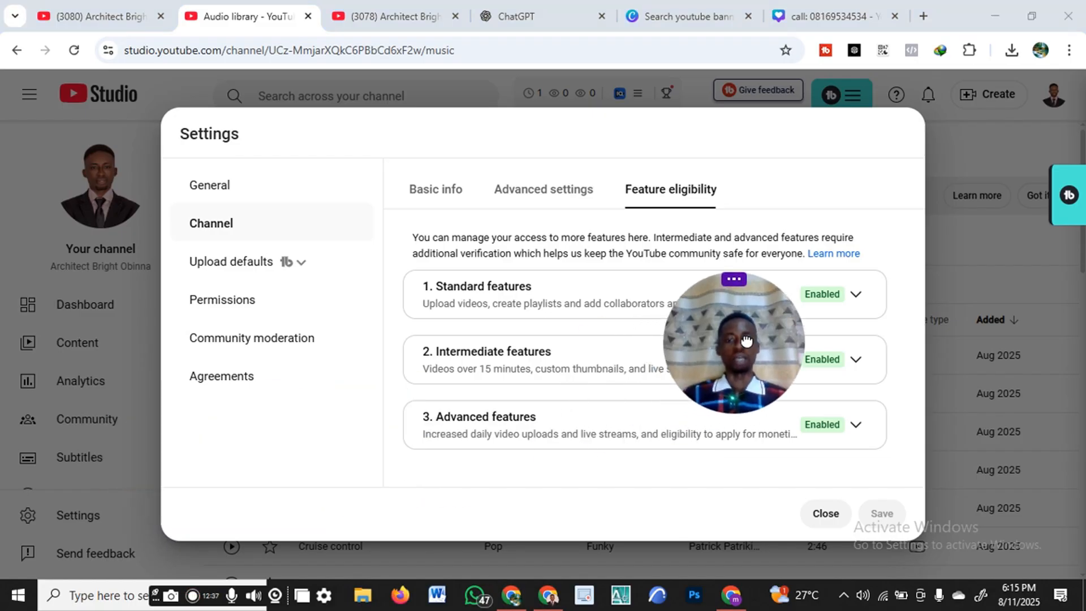
# Open the Upload defaults and review the default title and description in the Basic info
pyautogui.click(224, 266)
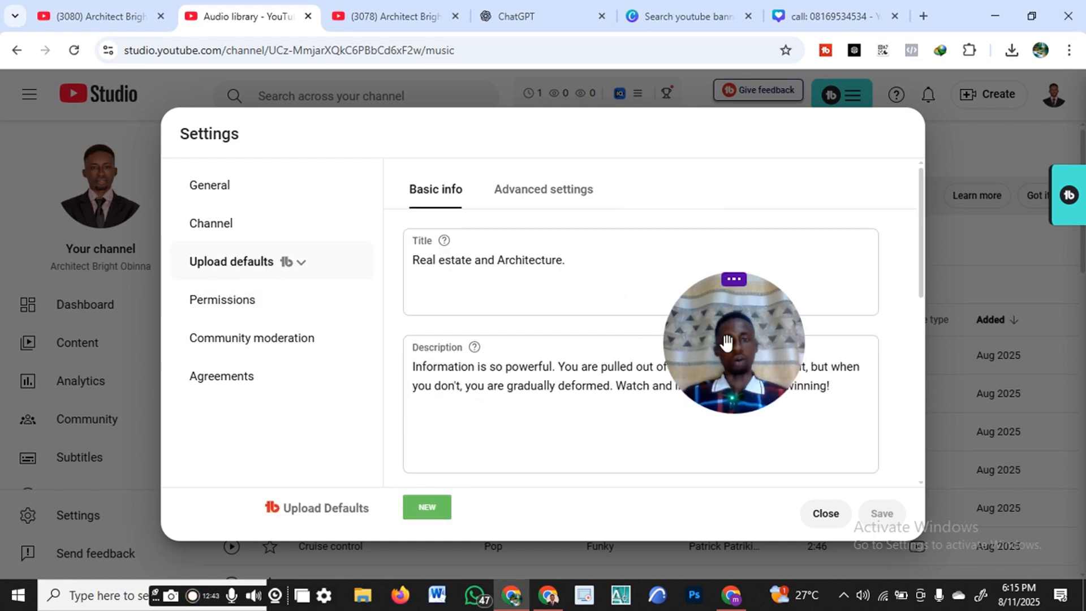
pyautogui.moveTo(728, 276); pyautogui.dragTo(226, 356)
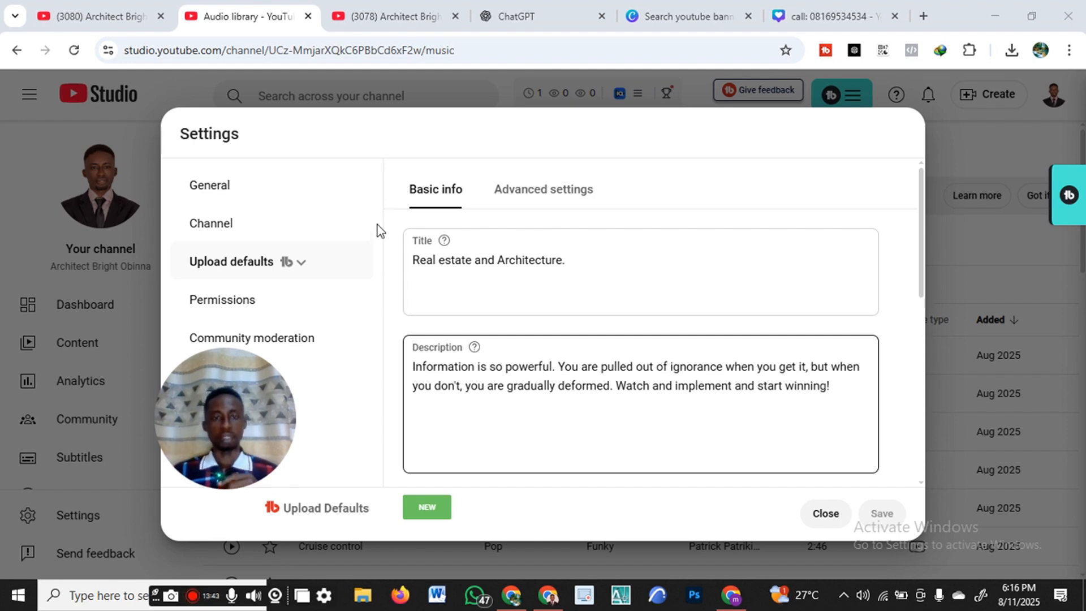
# In the Upload defaults' Advanced settings, choose the Standard YouTube License and the Education category
pyautogui.click(535, 195)
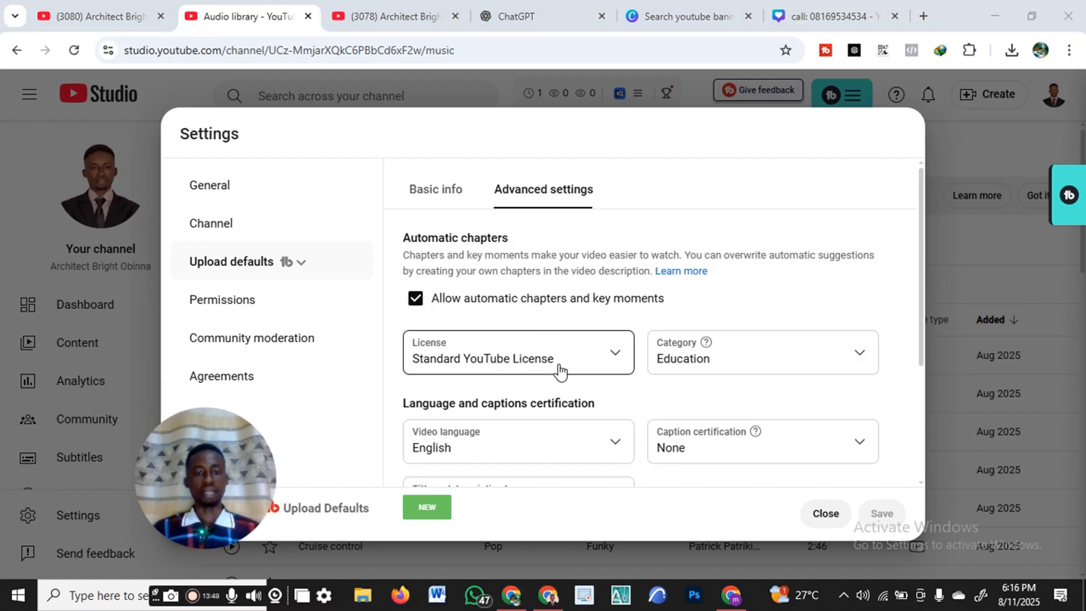
pyautogui.click(622, 359)
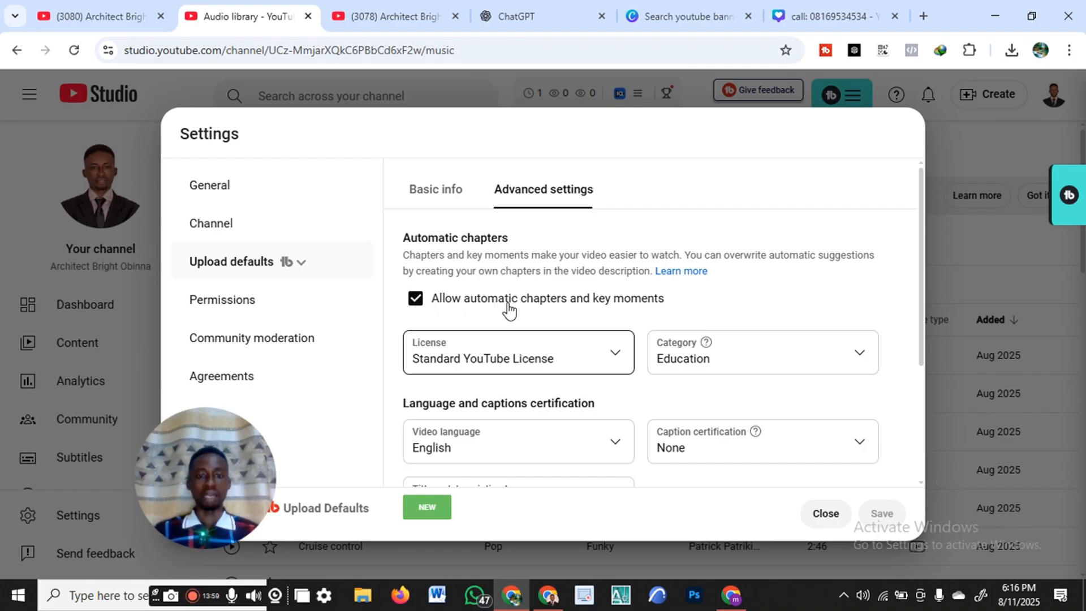
pyautogui.click(557, 343)
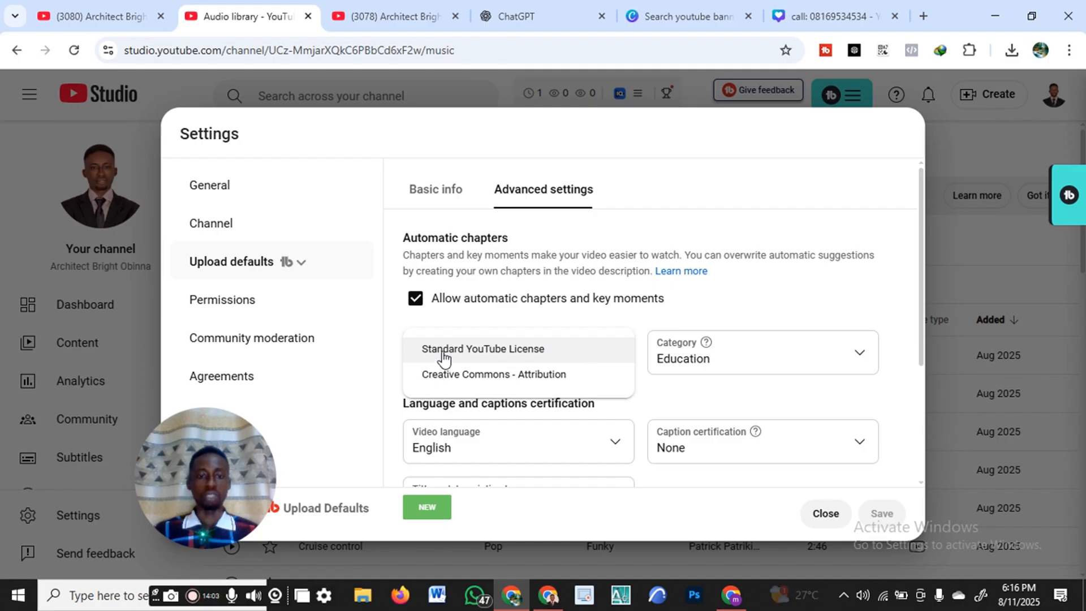
pyautogui.click(568, 355)
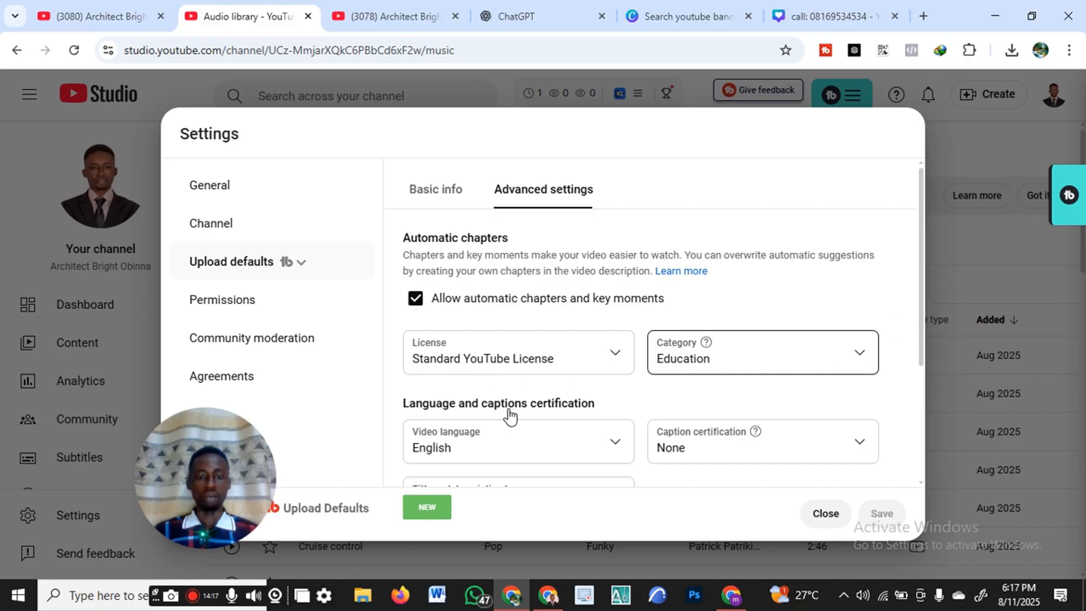
pyautogui.press('Down')
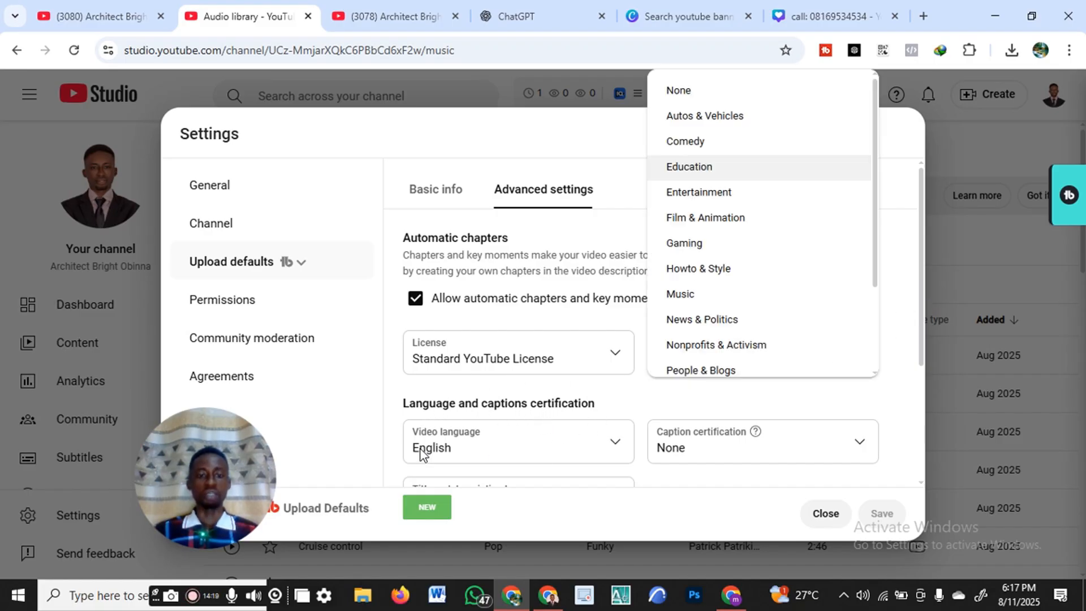
pyautogui.click(751, 168)
pyautogui.click(471, 447)
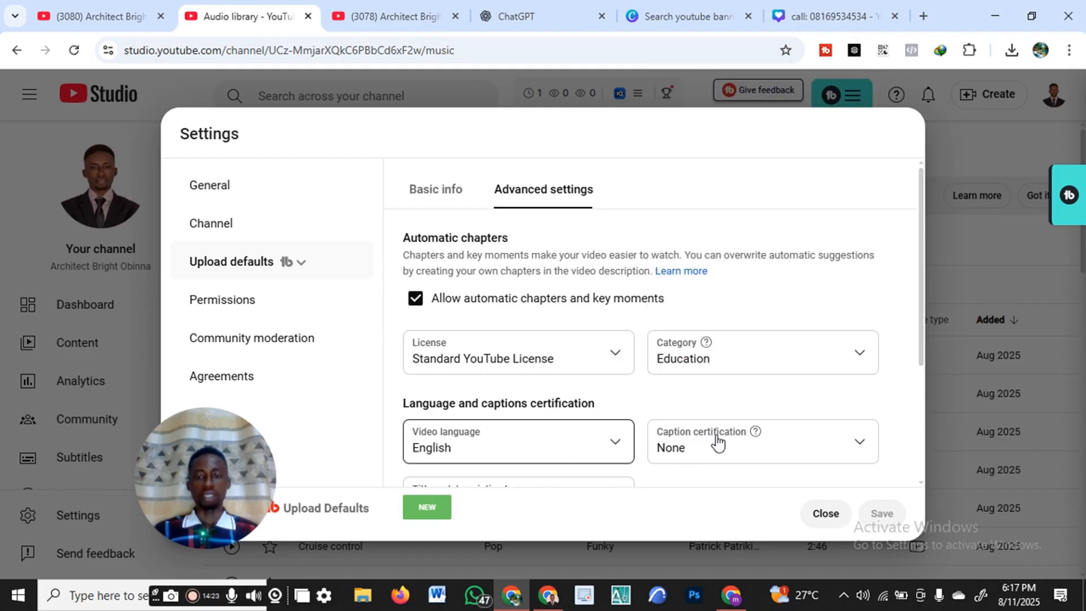
# Review the upload defaults for languages, caption certification, comments, moderation and showing how many viewers like the video
pyautogui.scroll(-3, 717, 441)
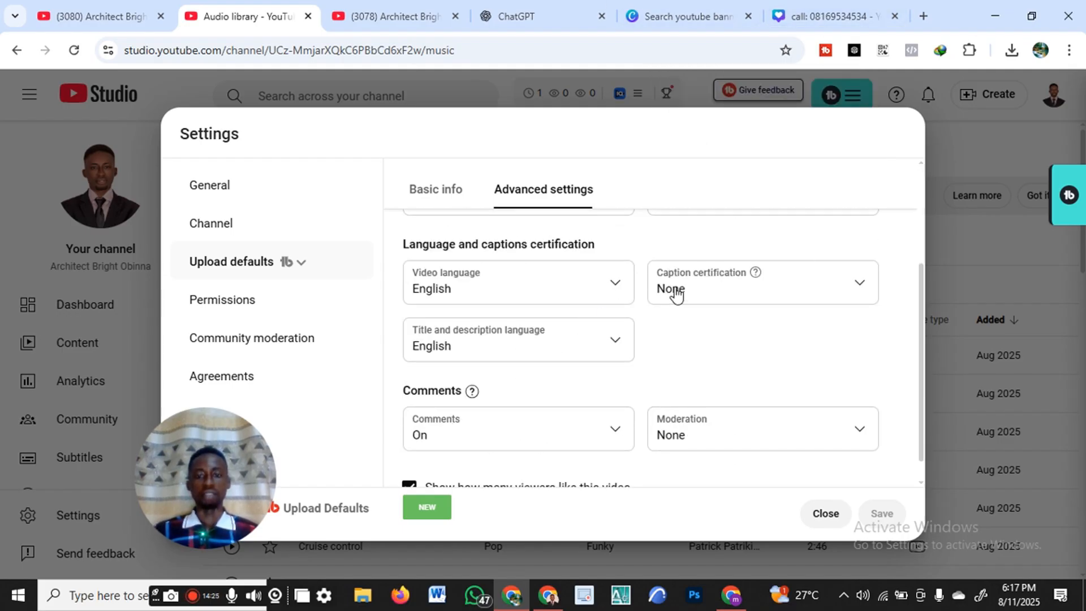
pyautogui.scroll(2, 741, 295)
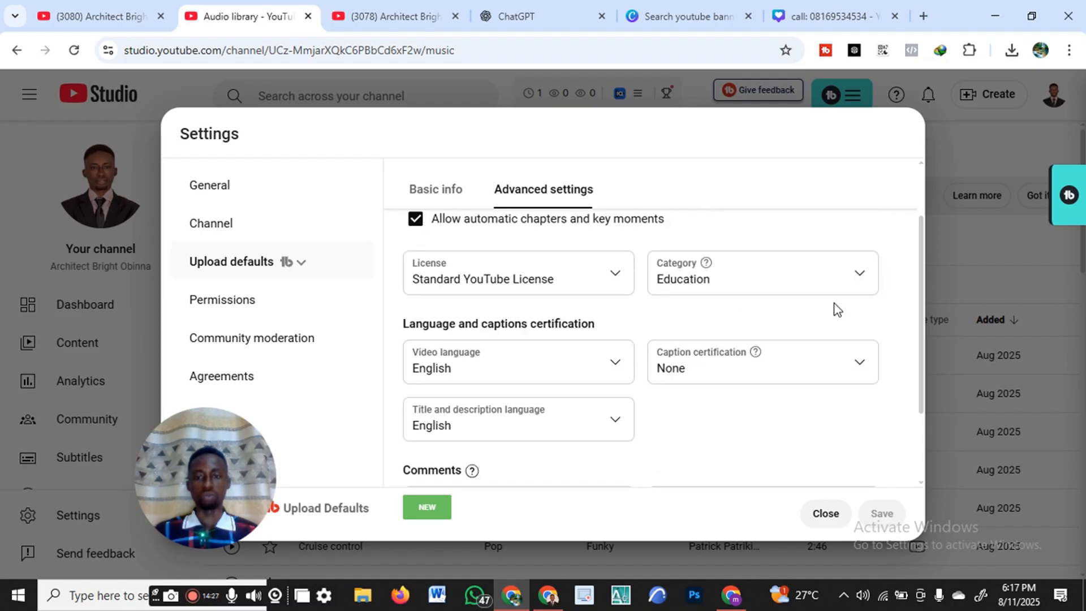
pyautogui.scroll(-2, 719, 378)
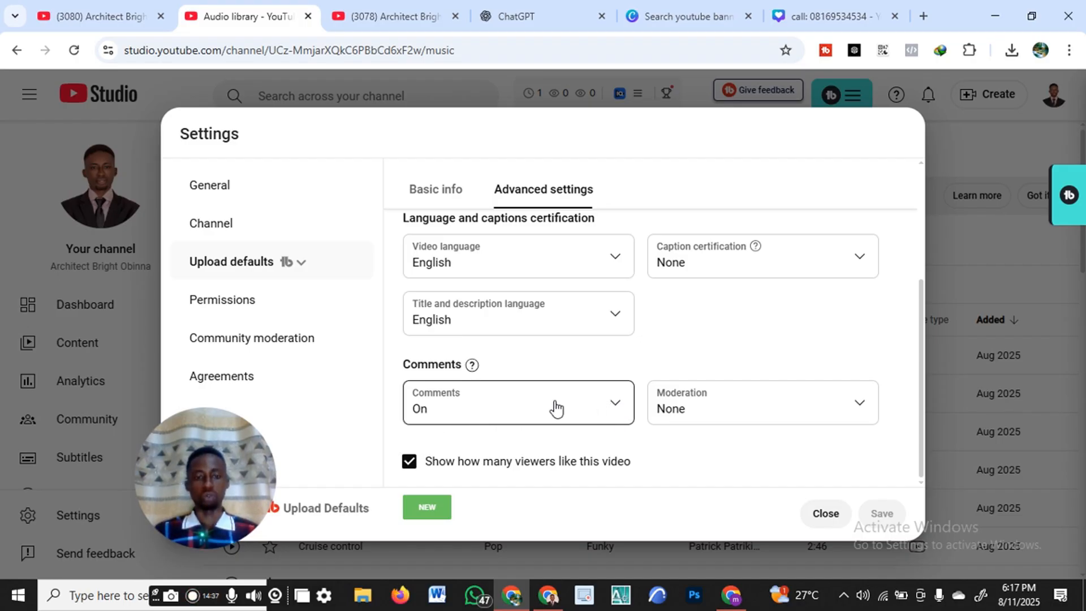
pyautogui.moveTo(211, 451); pyautogui.dragTo(91, 412)
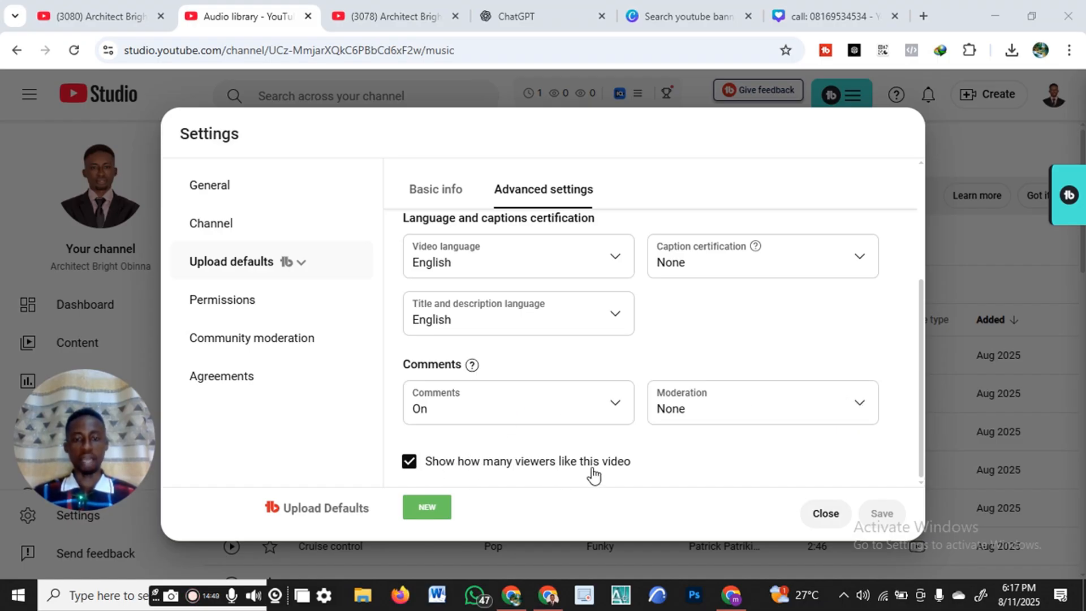
pyautogui.click(128, 363)
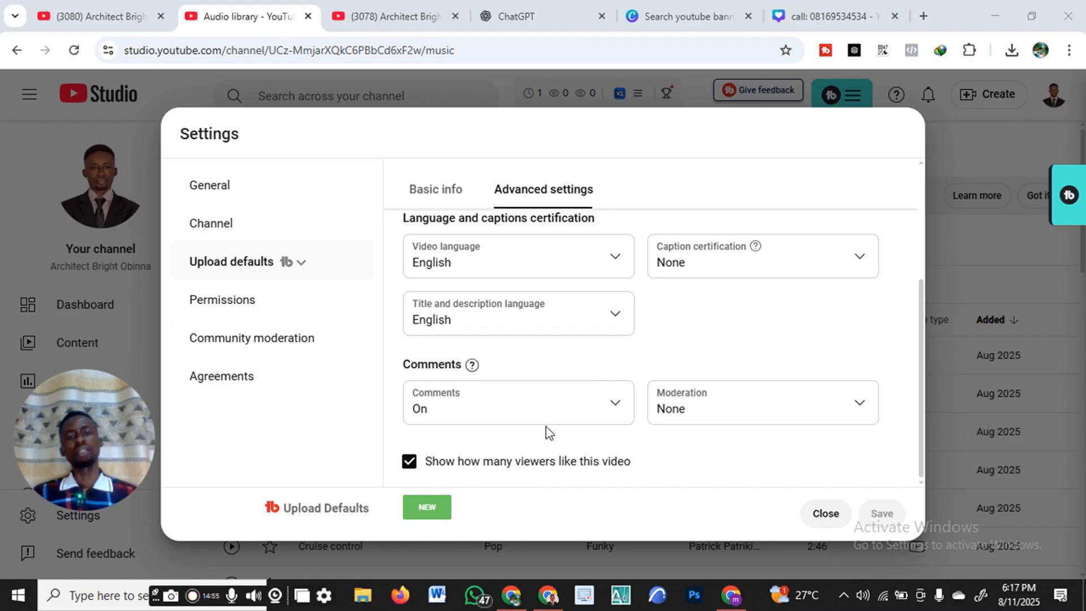
pyautogui.scroll(3, 563, 398)
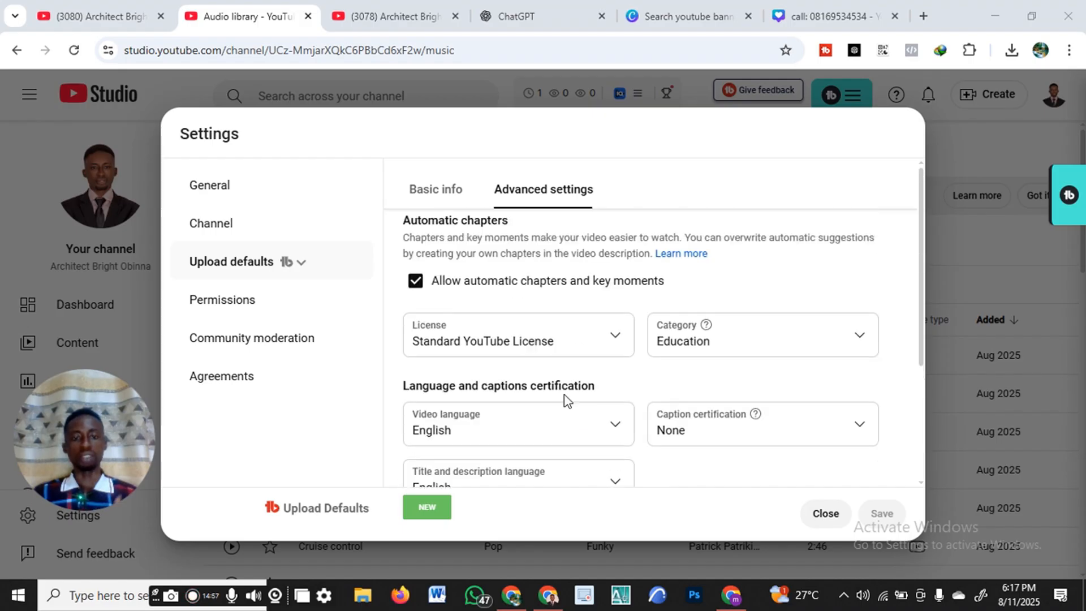
pyautogui.scroll(1, 565, 395)
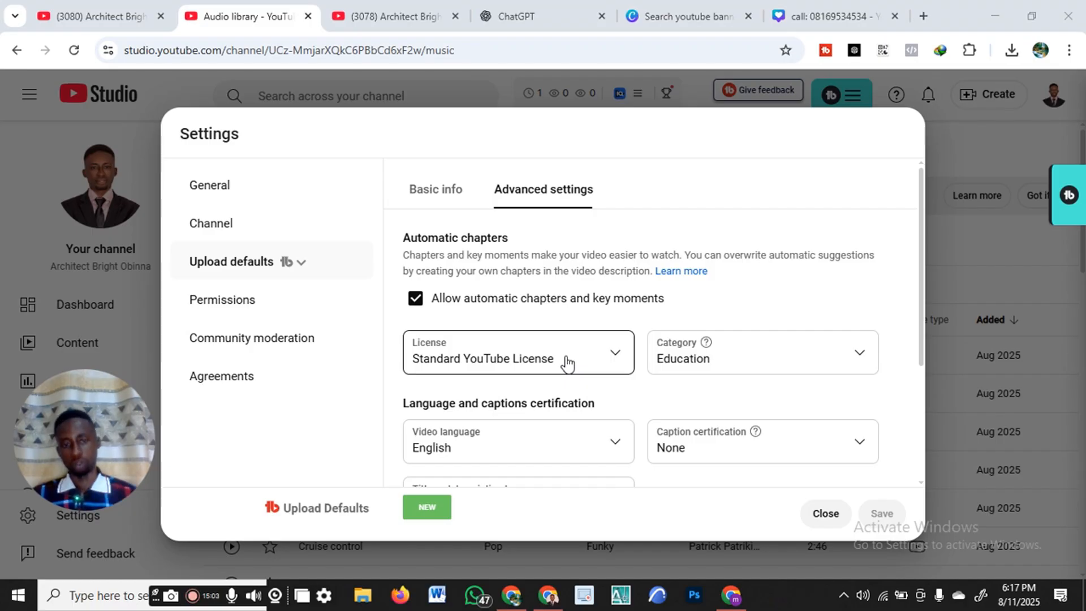
pyautogui.scroll(-3, 567, 364)
pyautogui.scroll(3, 566, 362)
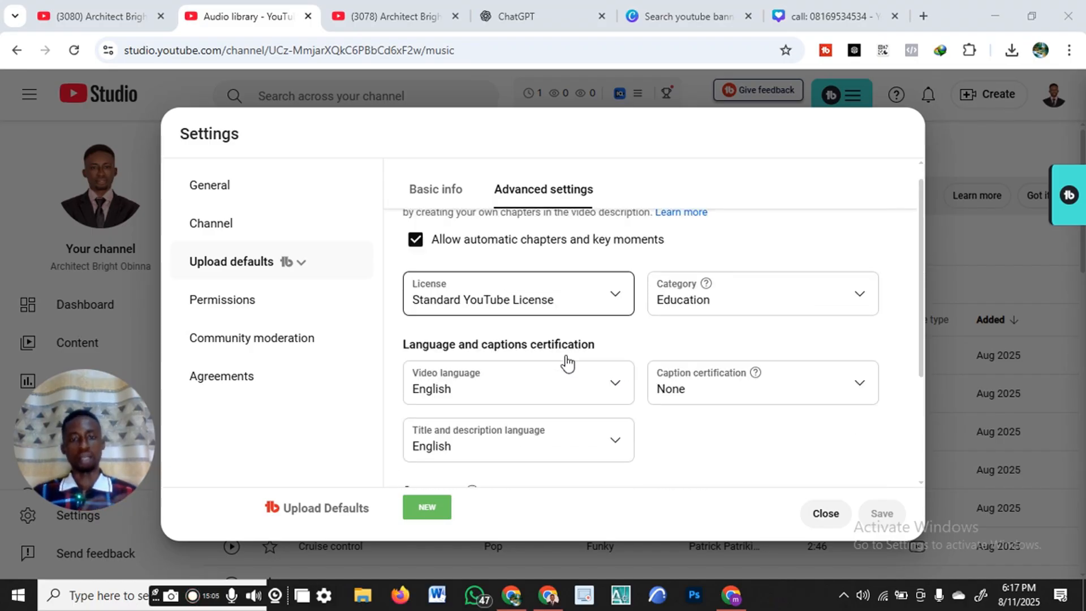
# Open the channel's Permissions settings and examine who has access and the option to invite people
pyautogui.click(224, 302)
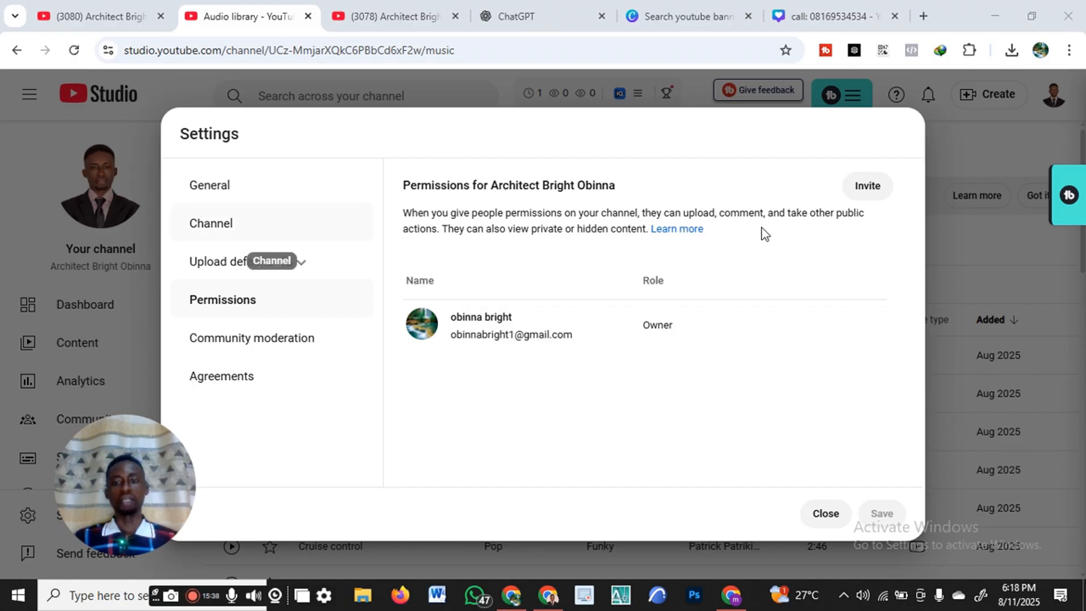
pyautogui.click(868, 195)
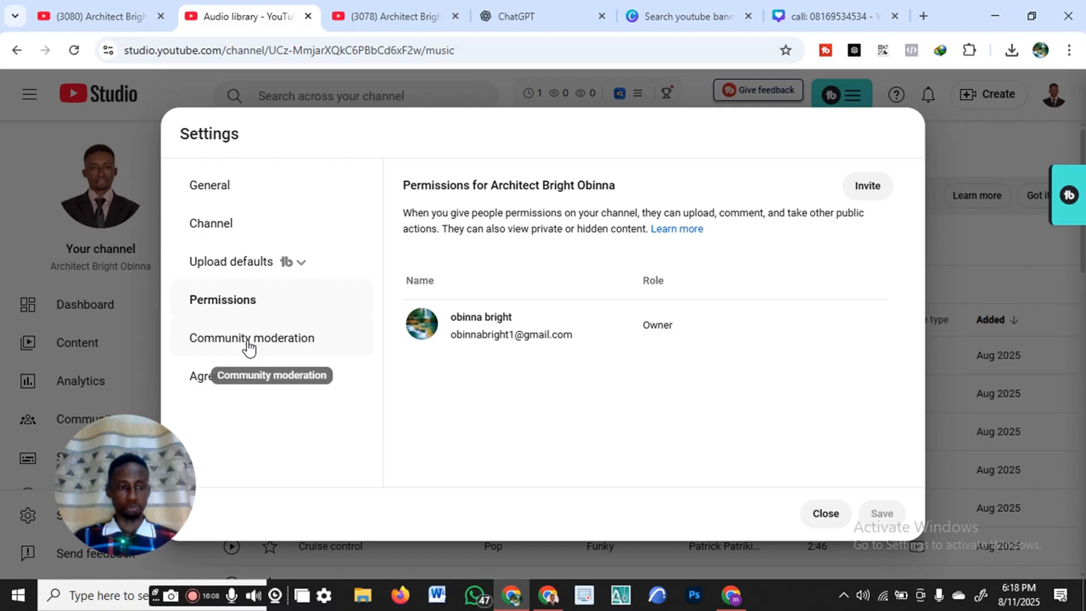
# Open the Community moderation settings and examine the Automated Filters for moderators, approved and hidden users, live redirects and blocked words
pyautogui.click(247, 342)
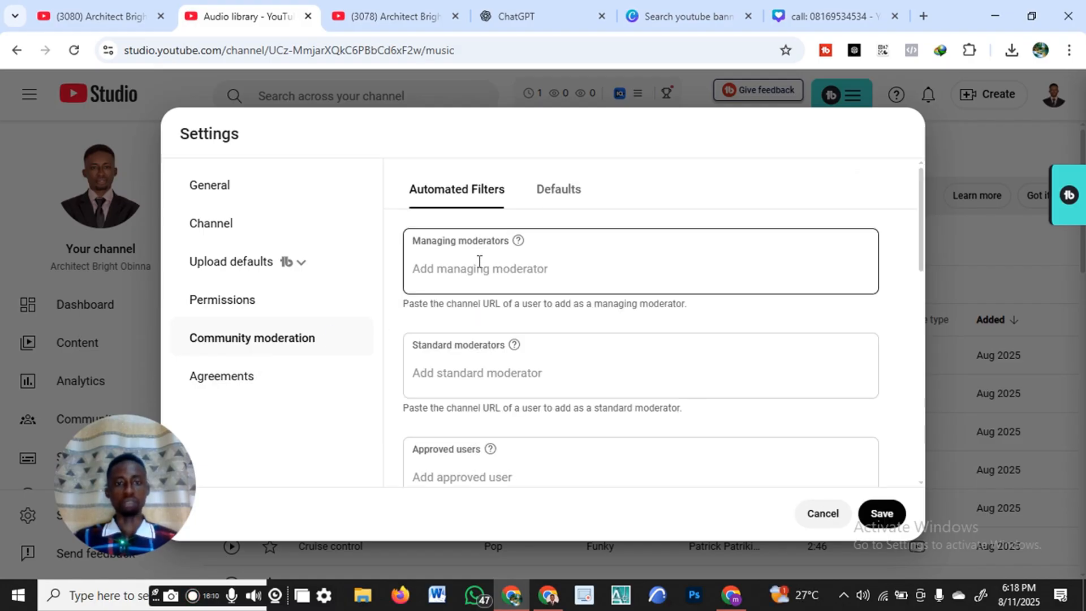
pyautogui.scroll(-4, 477, 293)
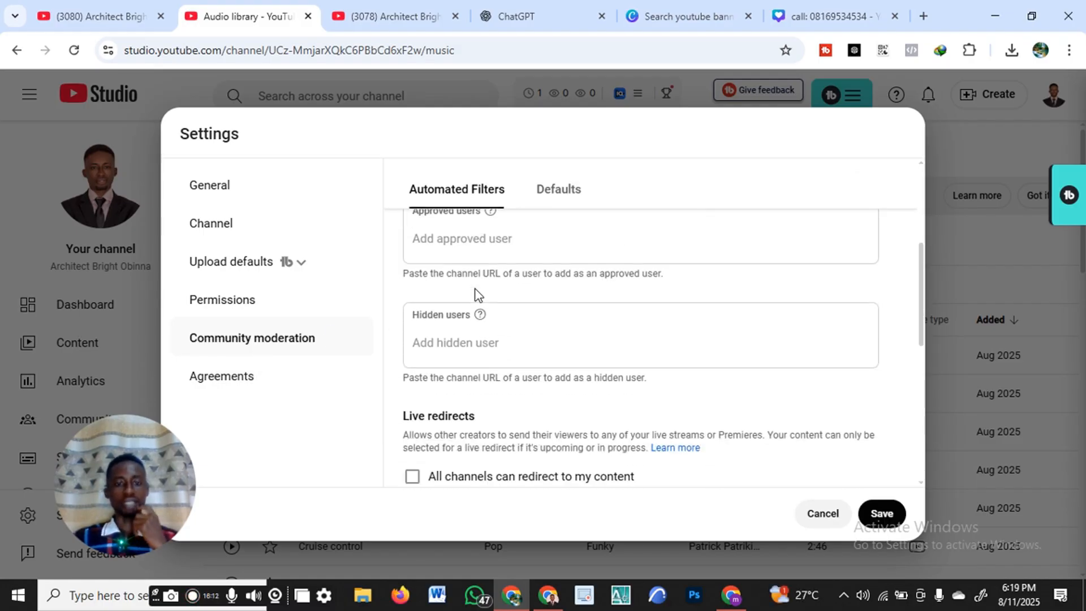
pyautogui.scroll(-3, 477, 293)
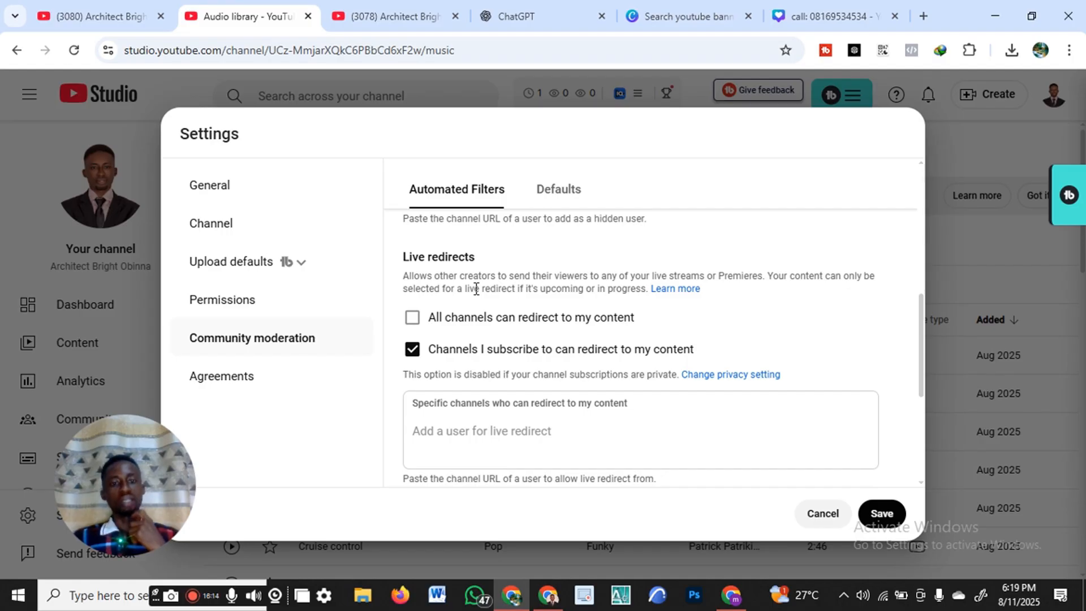
pyautogui.scroll(-5, 475, 289)
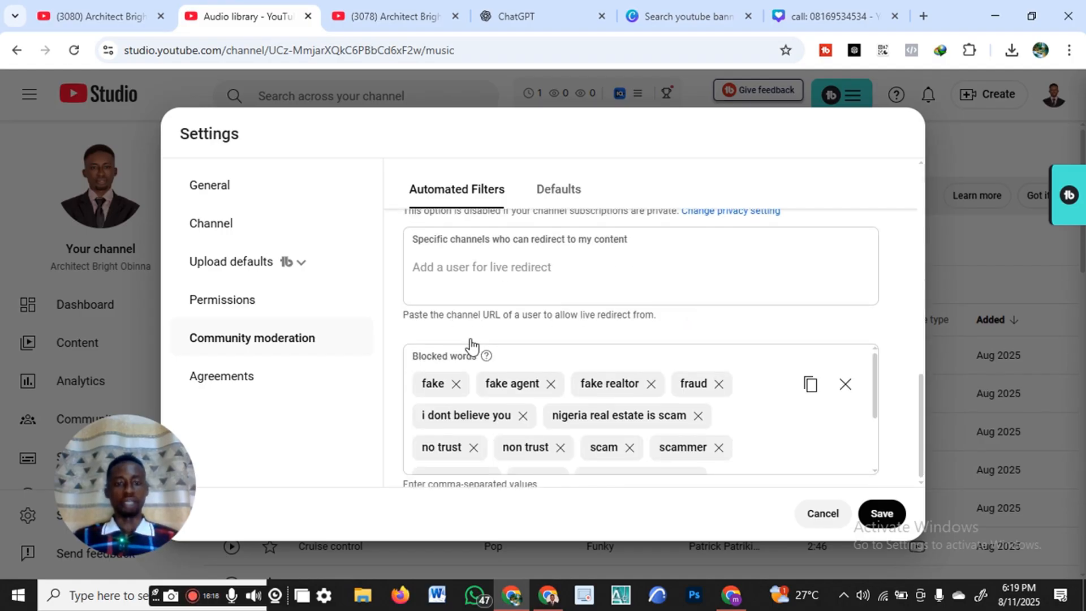
pyautogui.scroll(10, 470, 343)
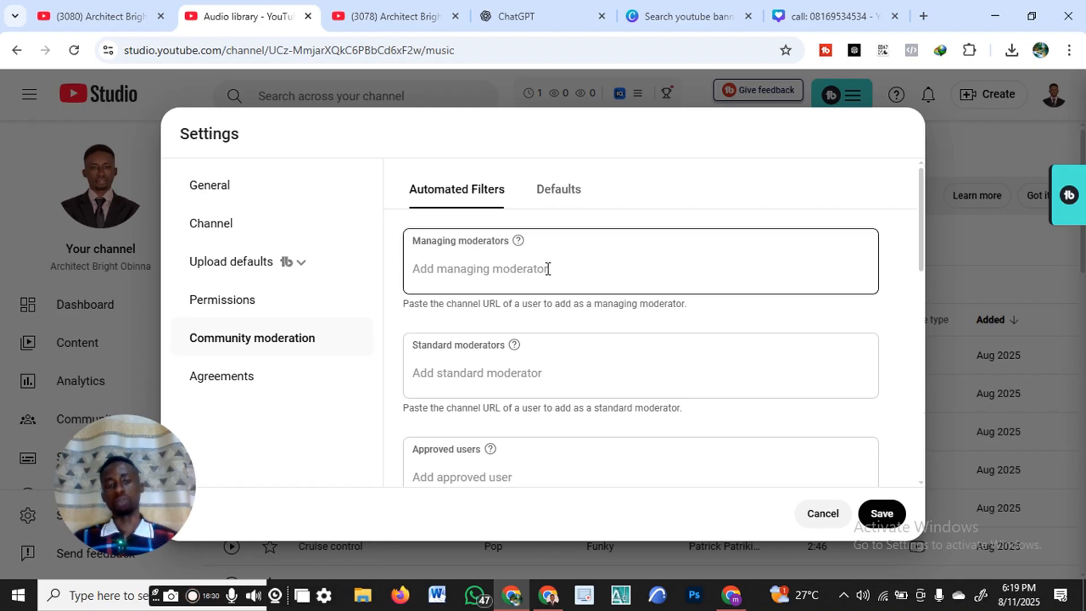
pyautogui.scroll(-6, 547, 269)
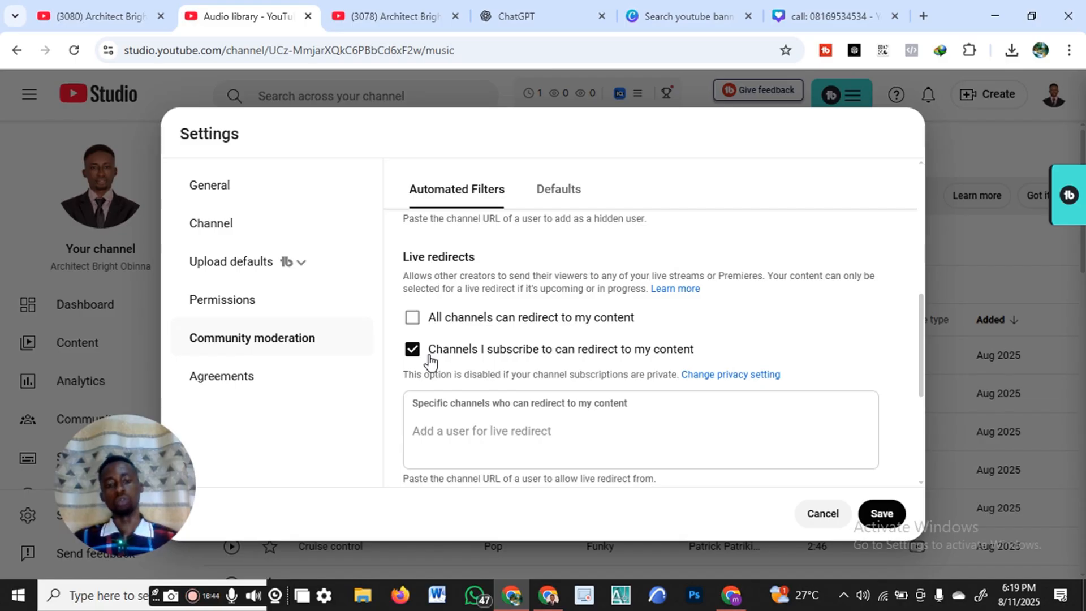
pyautogui.scroll(-8, 431, 362)
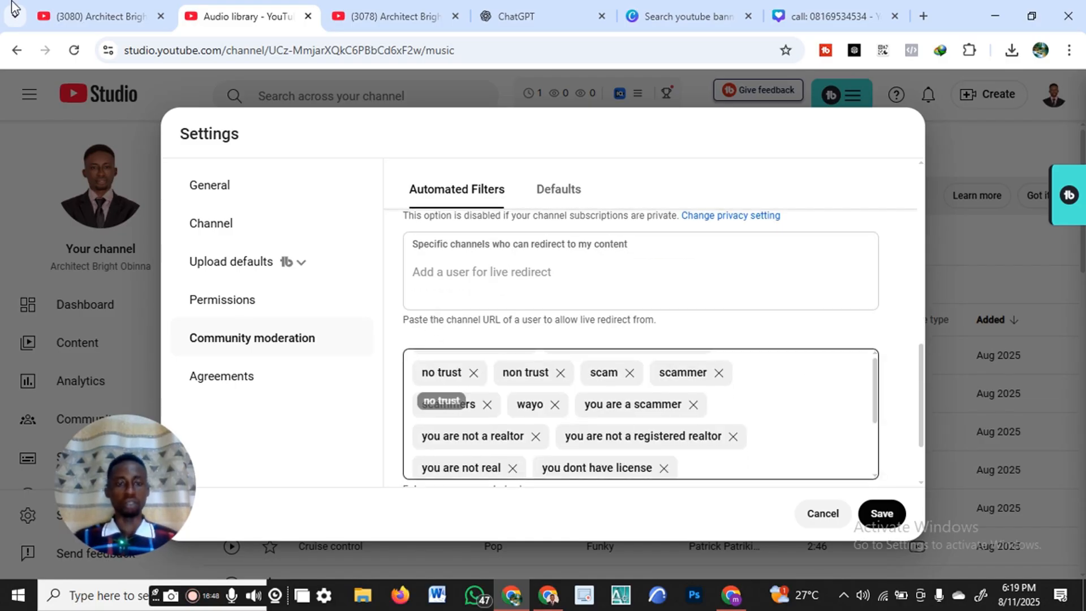
pyautogui.scroll(3, 433, 376)
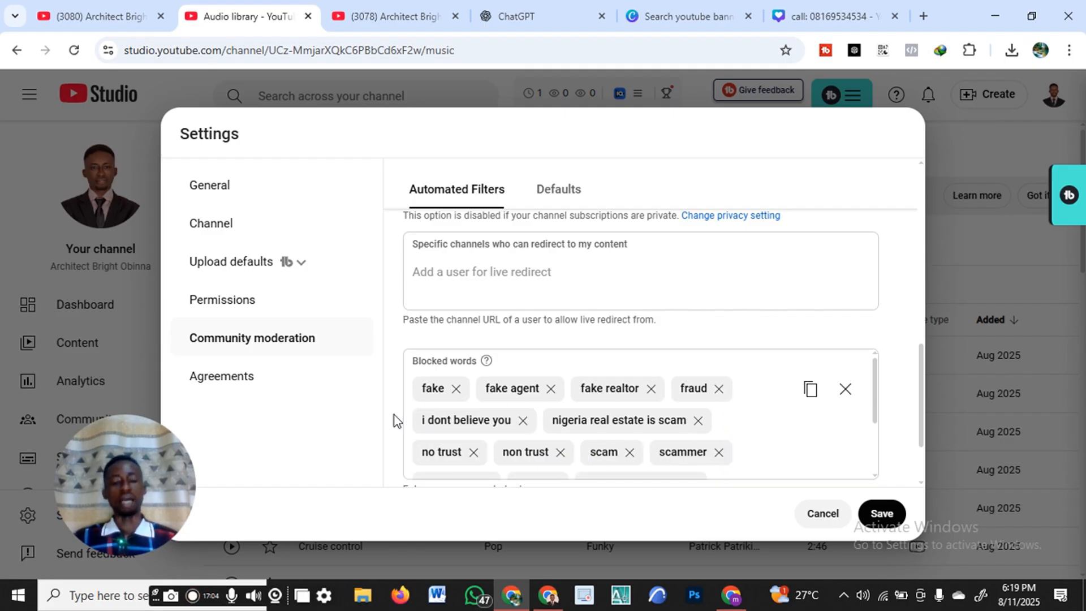
# Examine the Blocked words list to its end along with the Block links option, and activate the list's entry field
pyautogui.moveTo(133, 492); pyautogui.dragTo(116, 403)
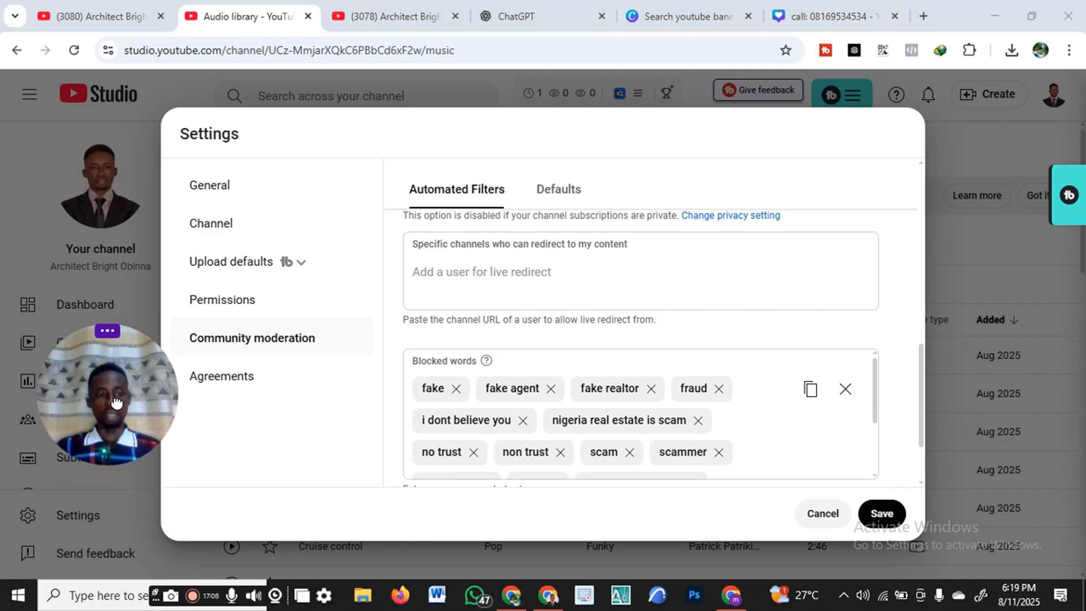
pyautogui.click(742, 449)
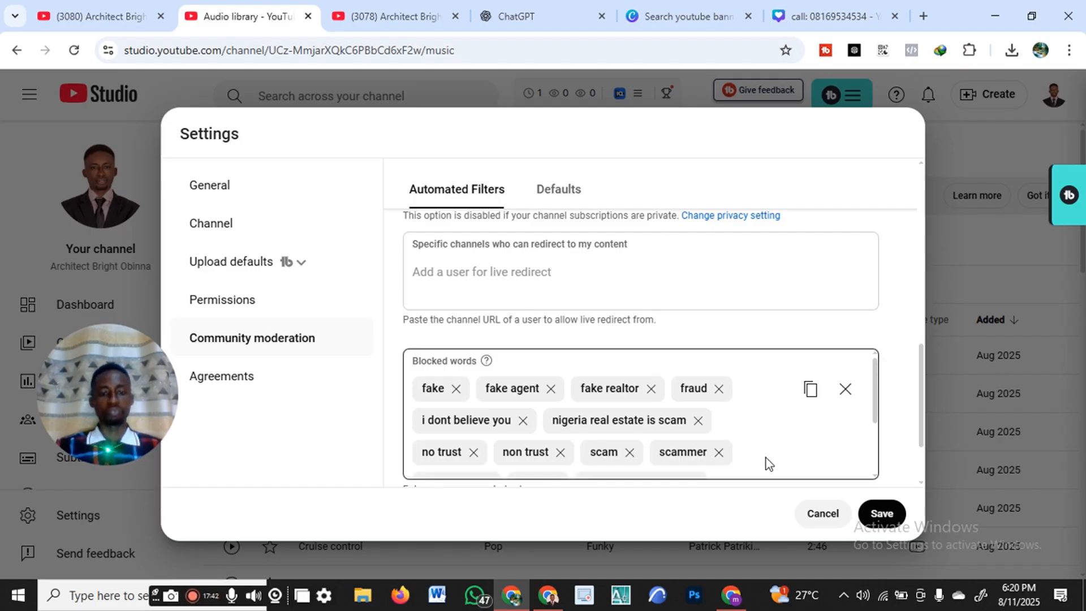
pyautogui.scroll(-5, 765, 457)
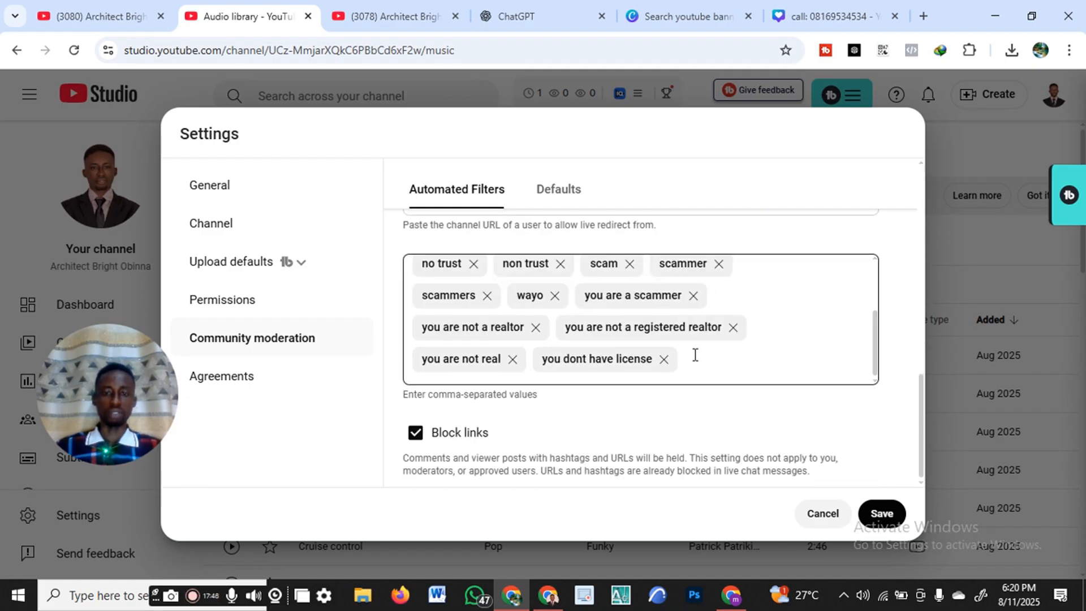
pyautogui.click(695, 354)
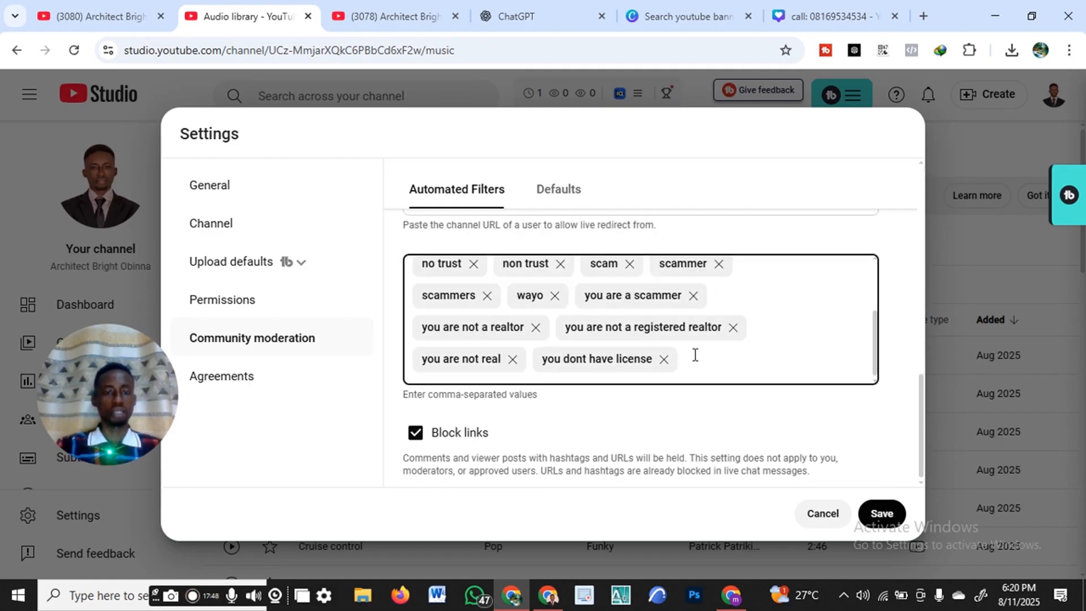
# Add "scam property" to the Blocked words list in the Automated Filters
pyautogui.write('sc')
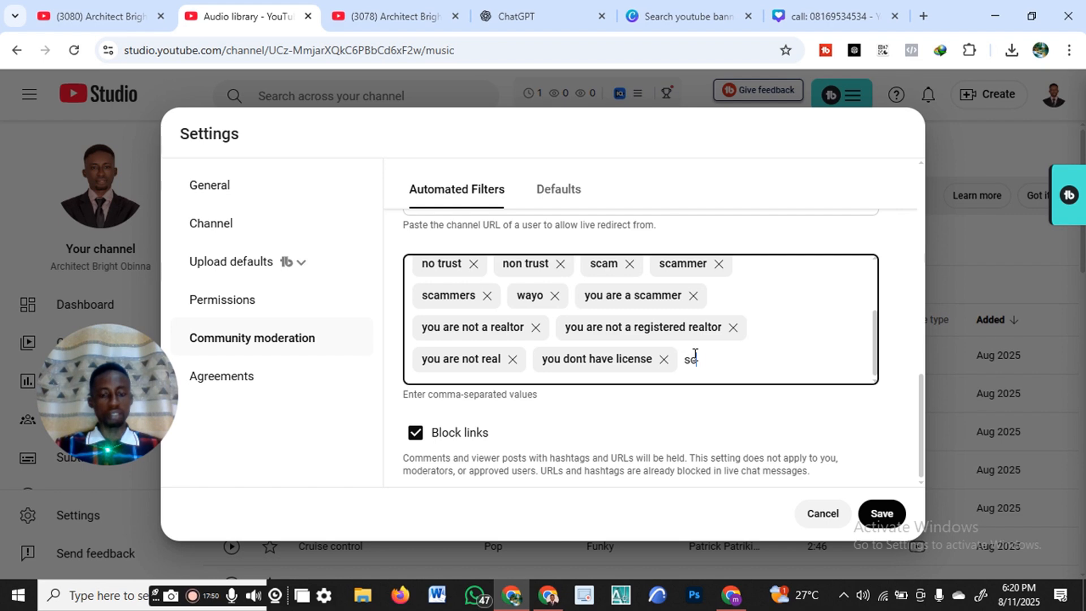
pyautogui.write('am pro')
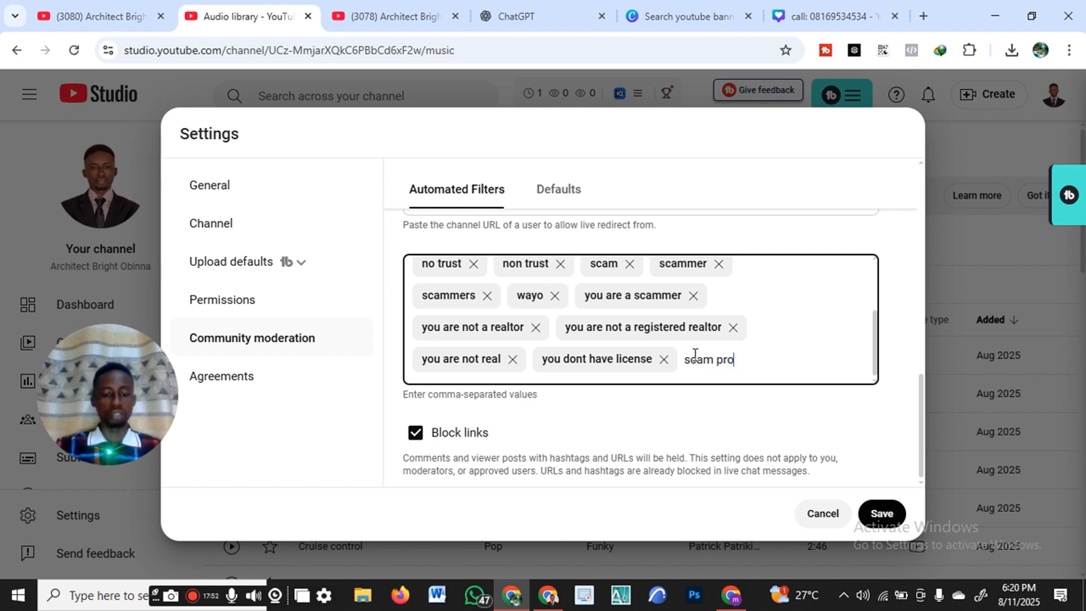
pyautogui.write('perty')
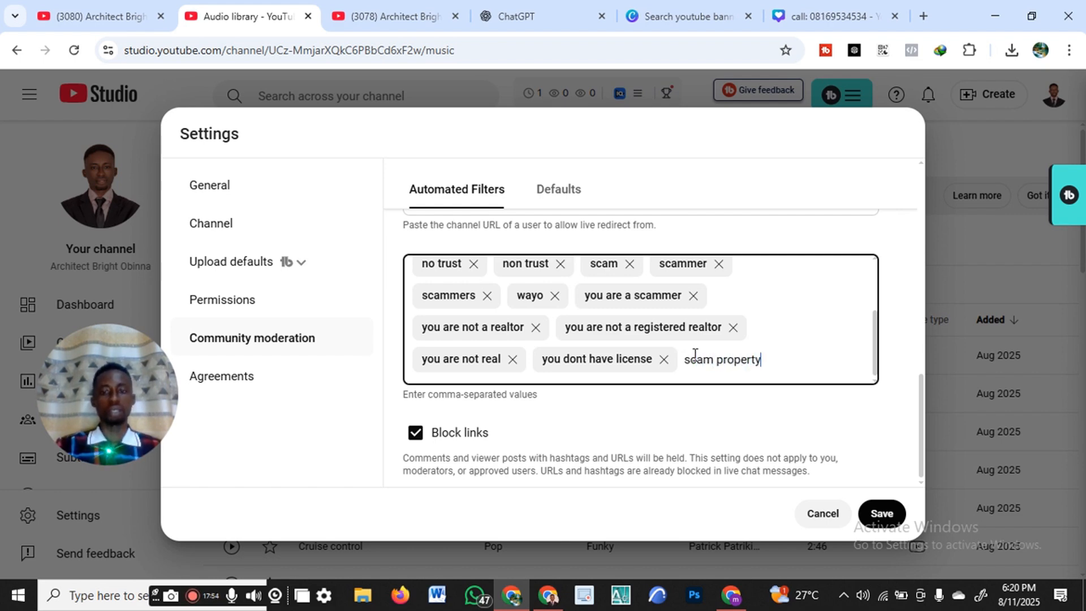
pyautogui.press('Return')
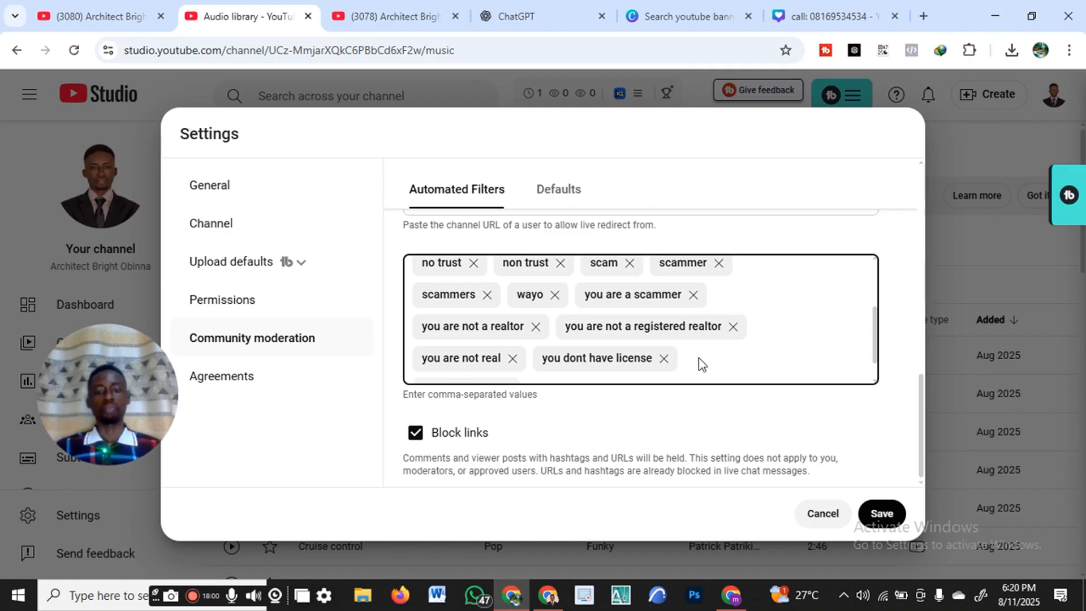
pyautogui.scroll(-1, 698, 361)
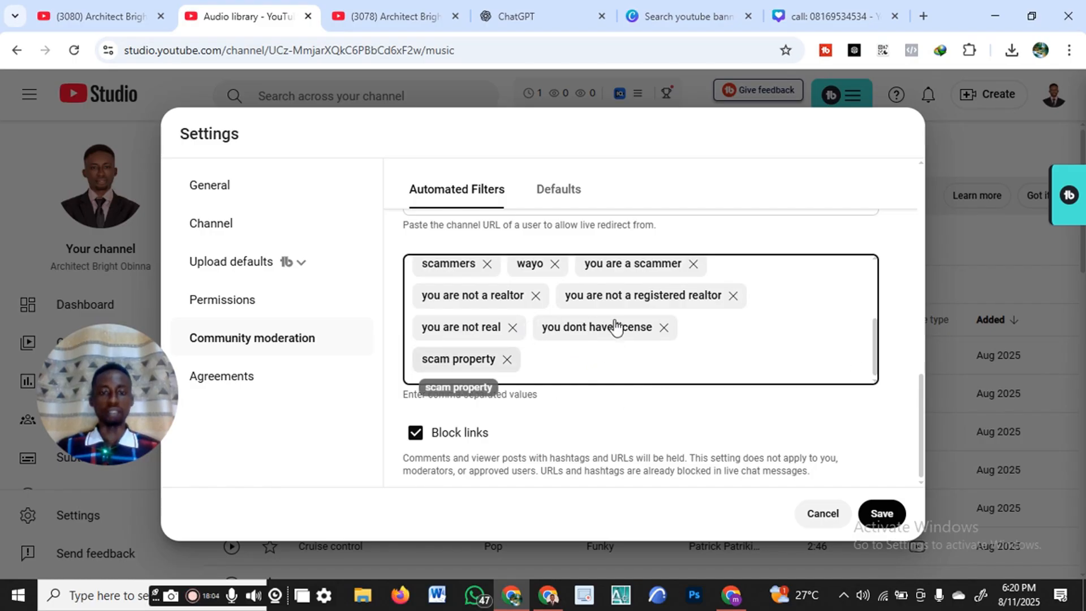
# Review the whole Blocked words list from beginning to end, along with the Block links option
pyautogui.scroll(1, 553, 322)
pyautogui.scroll(3, 553, 323)
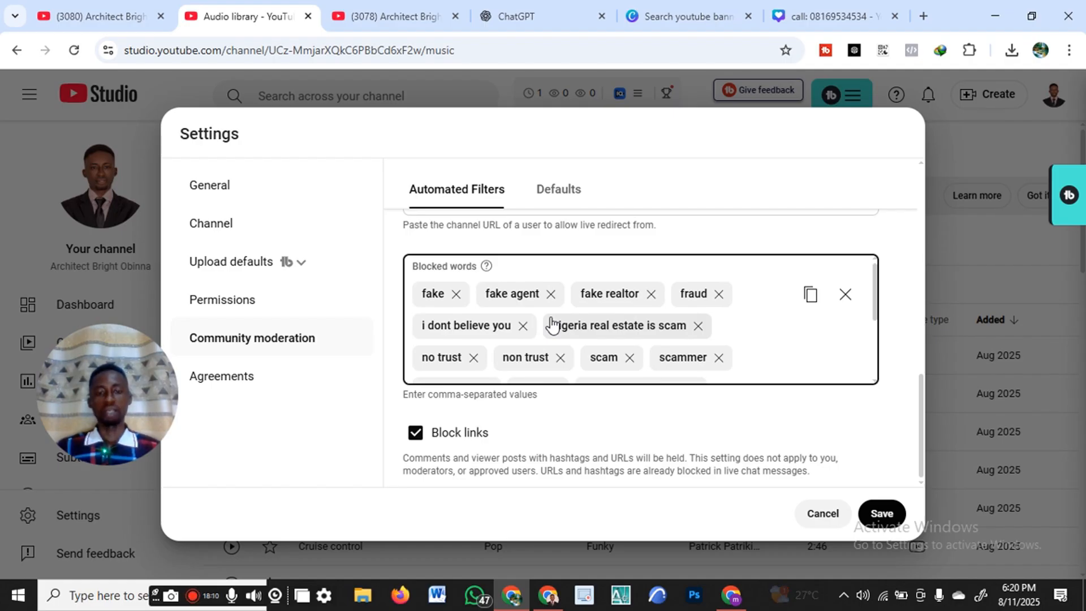
pyautogui.scroll(-4, 552, 322)
pyautogui.scroll(4, 553, 322)
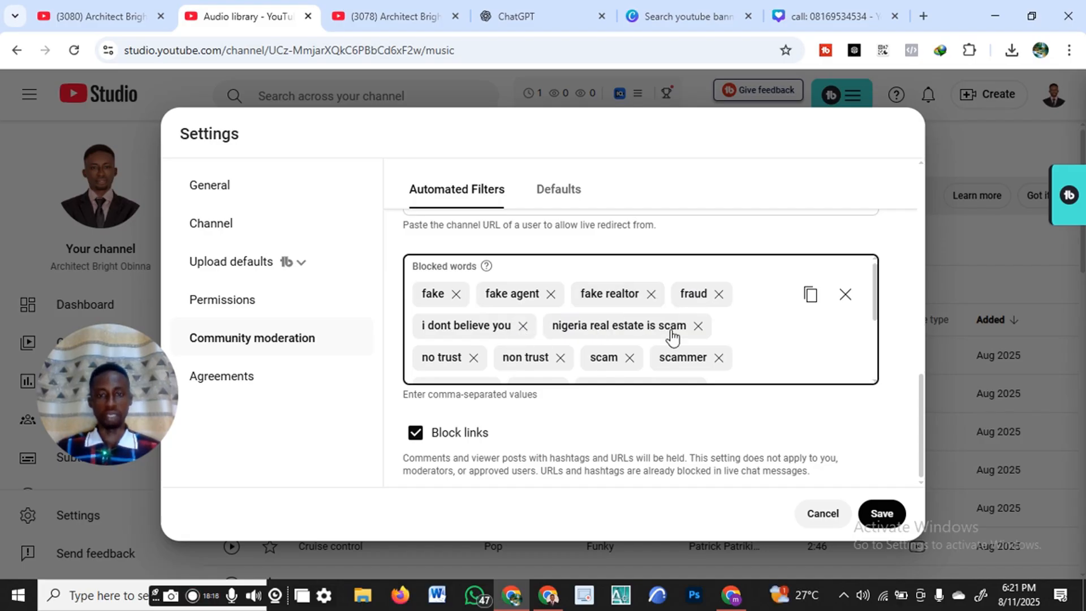
pyautogui.scroll(-4, 622, 334)
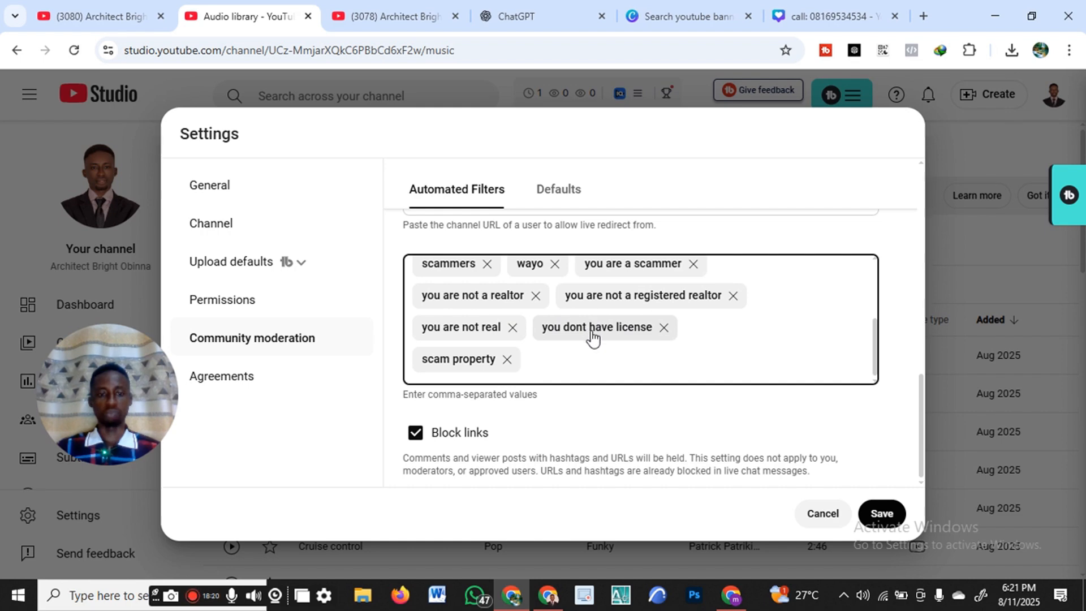
pyautogui.scroll(4, 593, 328)
pyautogui.scroll(-4, 497, 297)
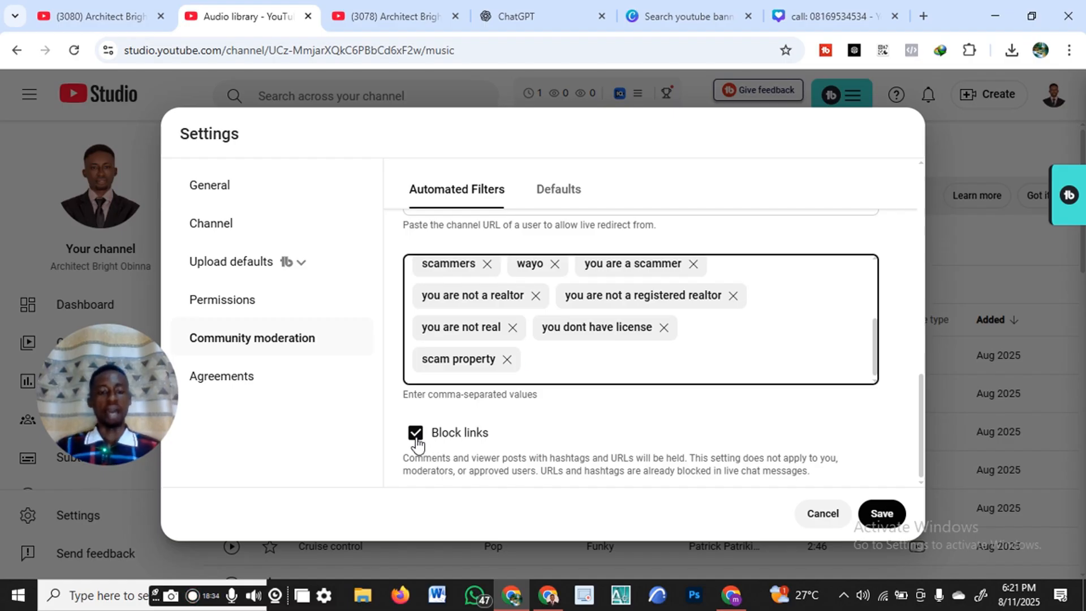
pyautogui.moveTo(120, 398); pyautogui.dragTo(134, 451)
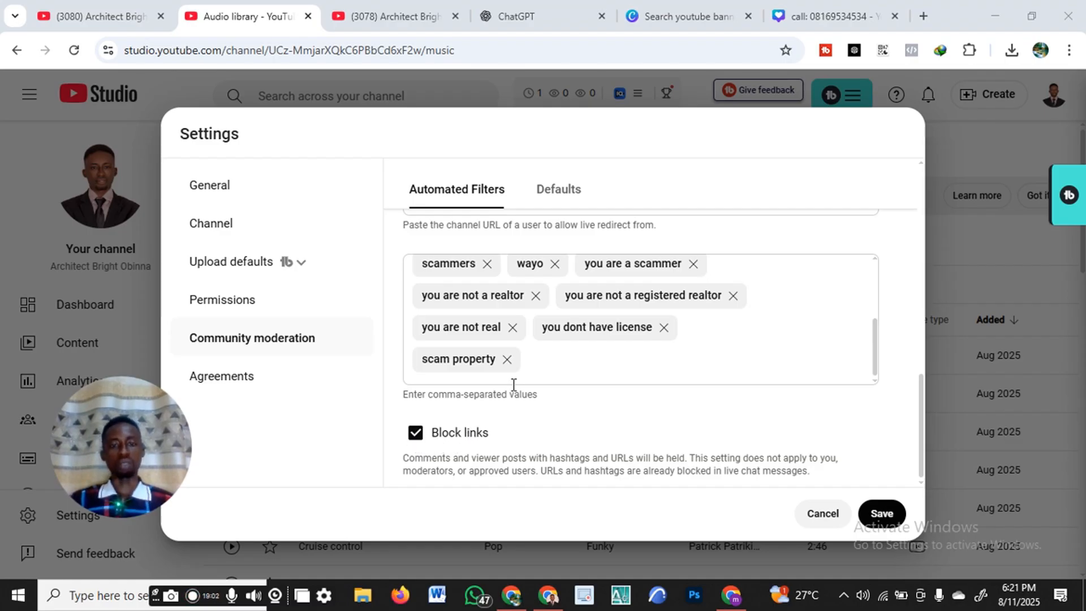
# Open the Community moderation Defaults and examine the settings for channel comments, live chat messages and Community posts
pyautogui.scroll(5, 531, 369)
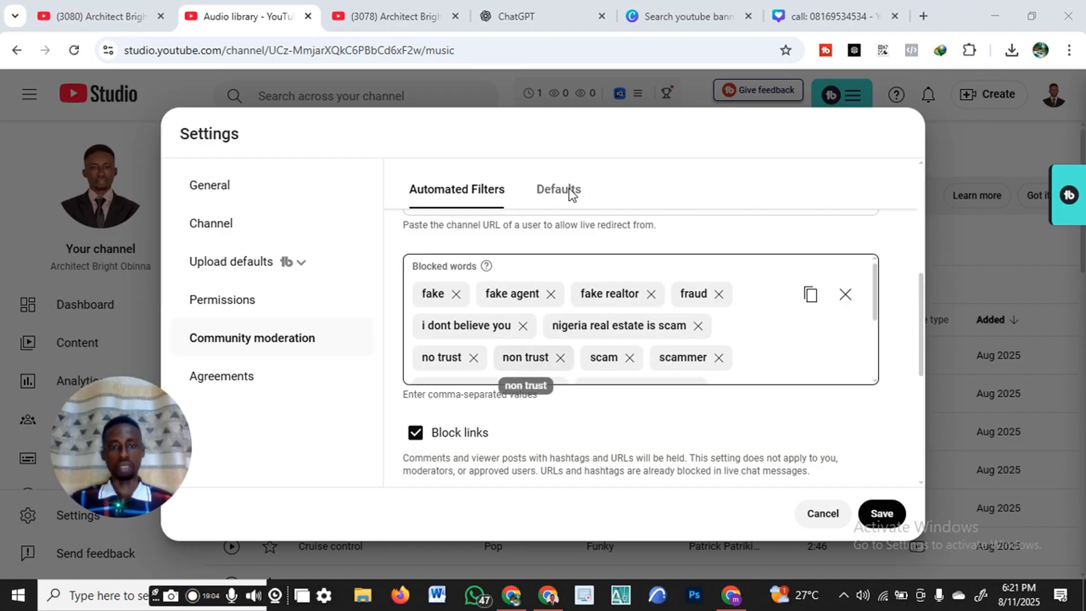
pyautogui.scroll(5, 471, 204)
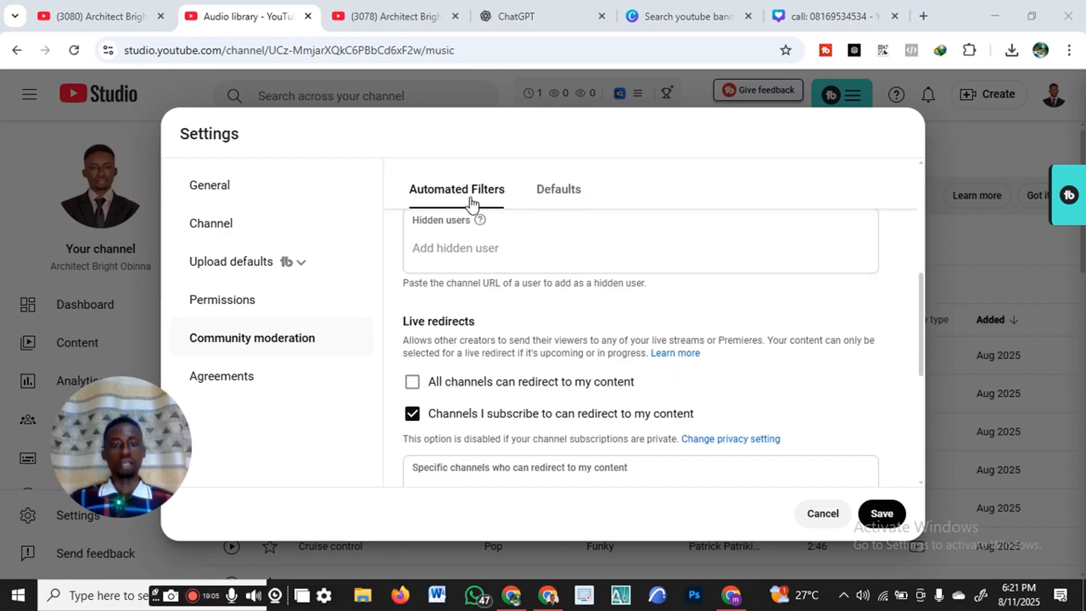
pyautogui.click(574, 200)
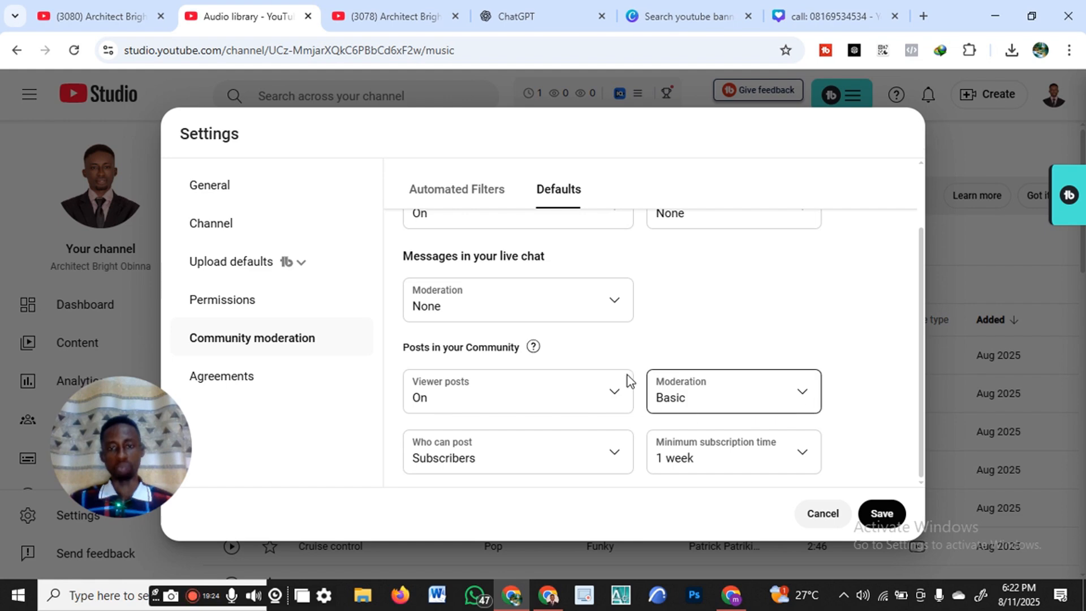
pyautogui.scroll(1, 505, 286)
pyautogui.scroll(1, 460, 245)
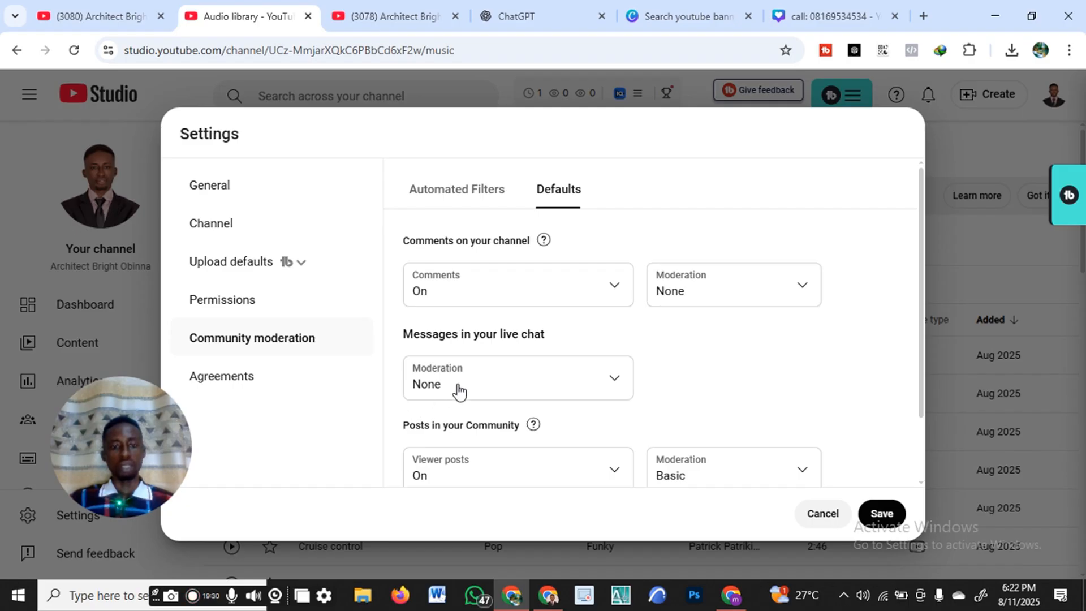
pyautogui.scroll(-1, 456, 388)
pyautogui.scroll(-1, 456, 388)
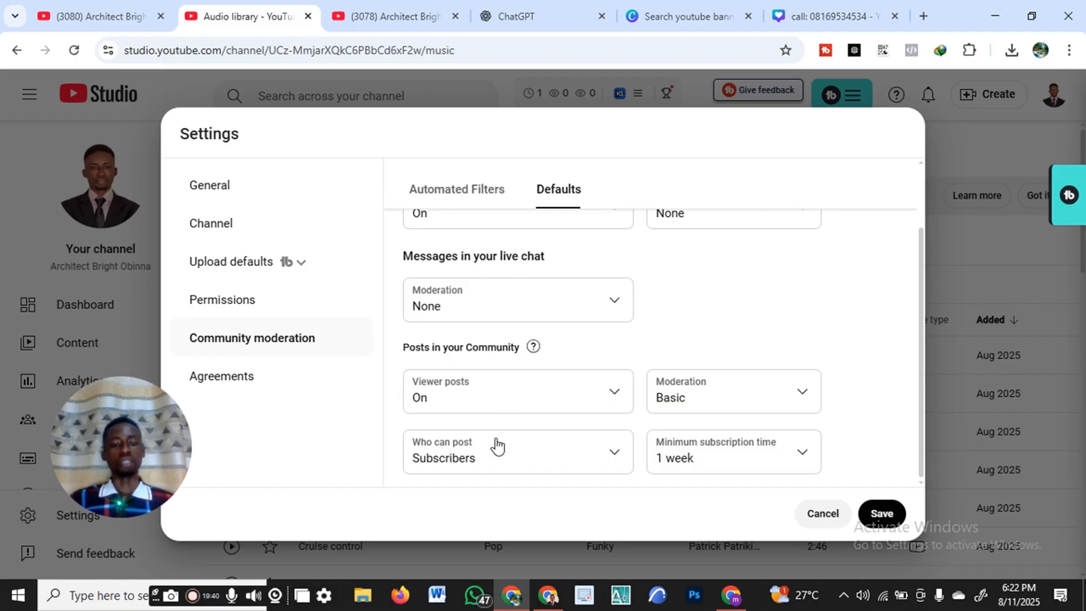
pyautogui.scroll(2, 481, 441)
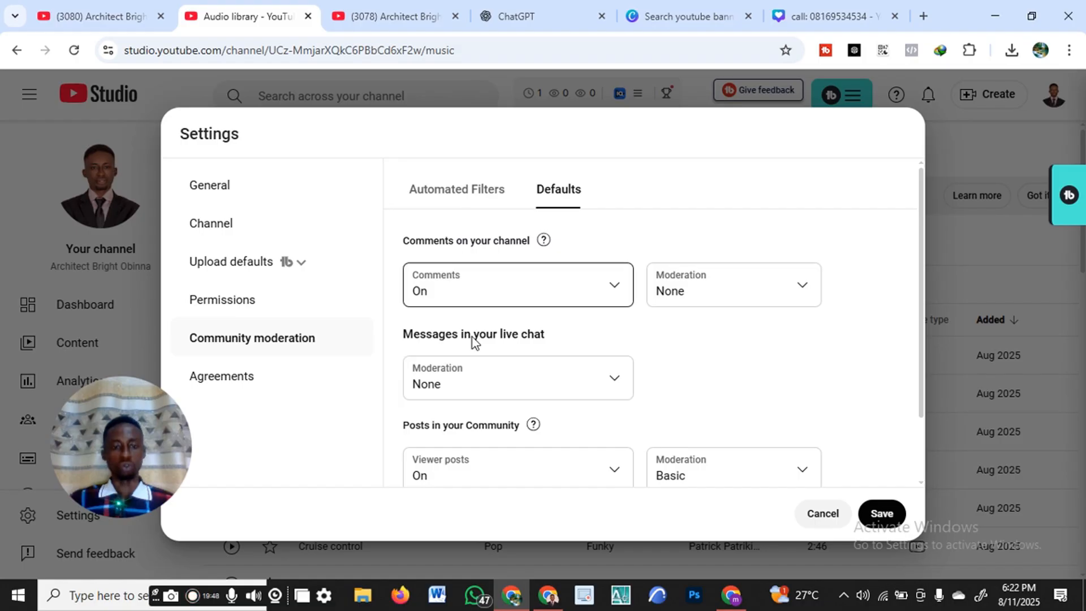
pyautogui.scroll(-2, 560, 380)
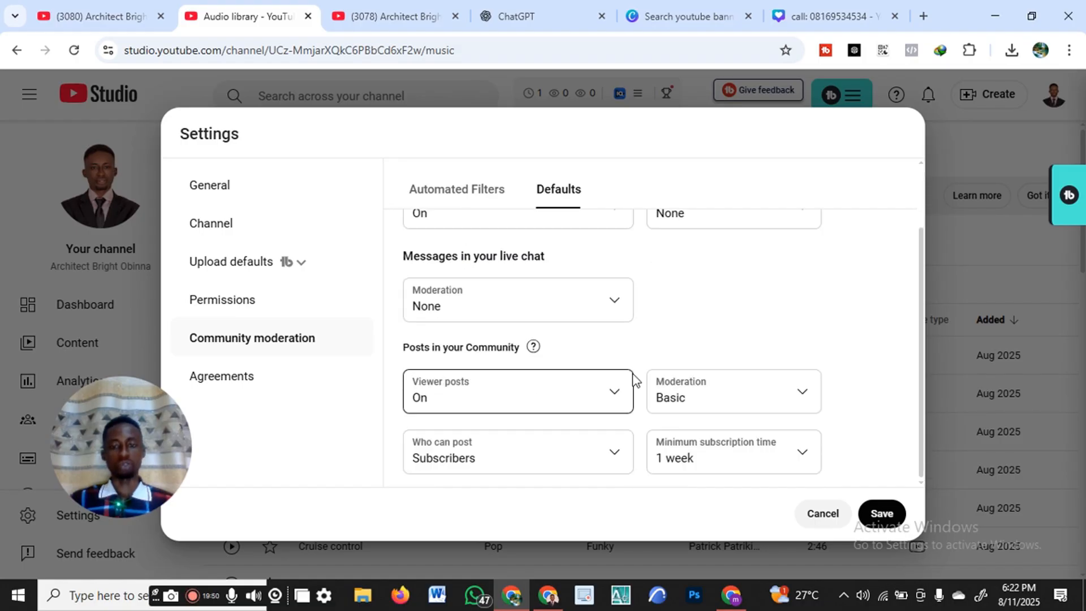
# Check the Agreements and General sections, and save the channel settings
pyautogui.click(227, 388)
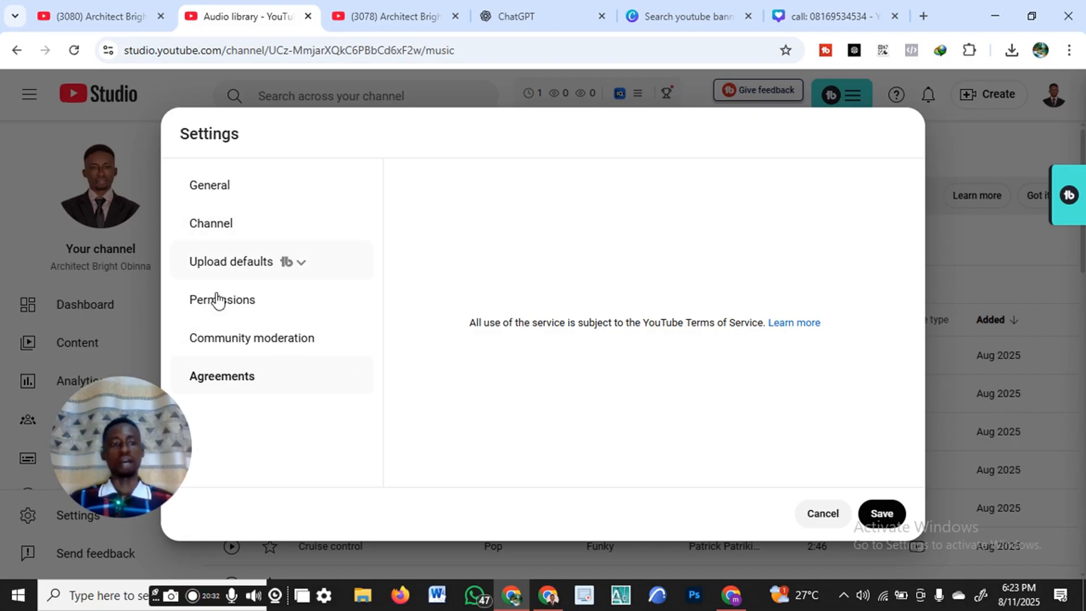
pyautogui.click(247, 198)
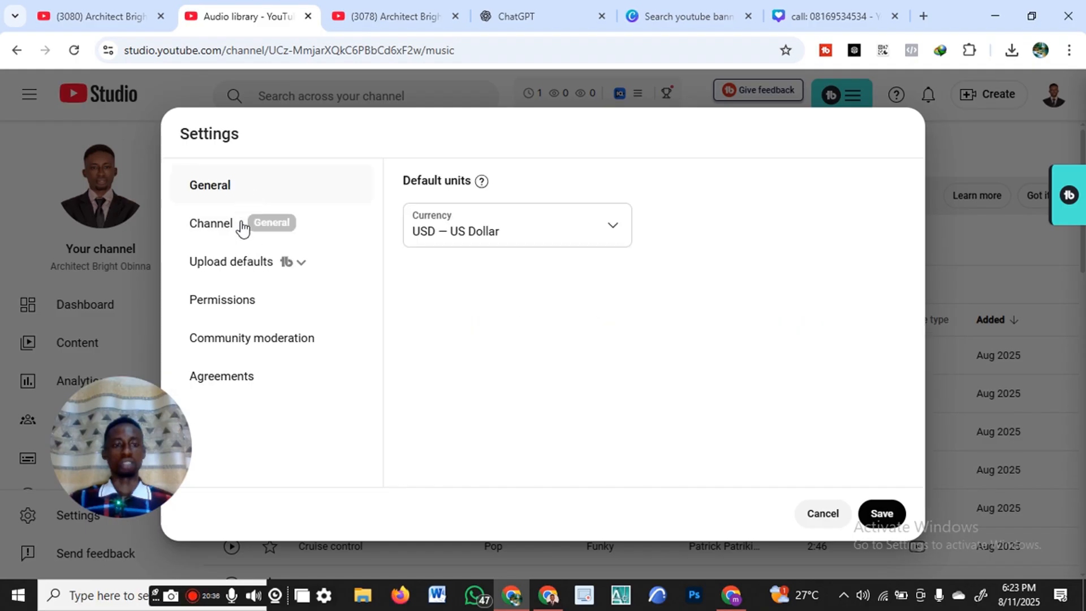
pyautogui.click(881, 515)
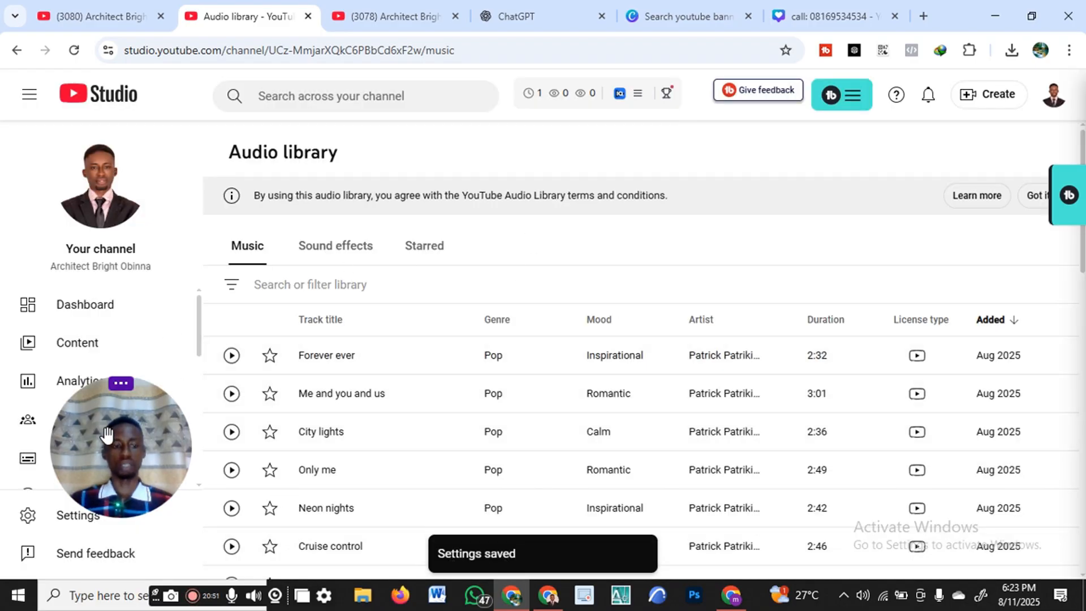
# Open the channel dashboard, look through its cards to the end, and display the Create options
pyautogui.moveTo(107, 435); pyautogui.dragTo(863, 296)
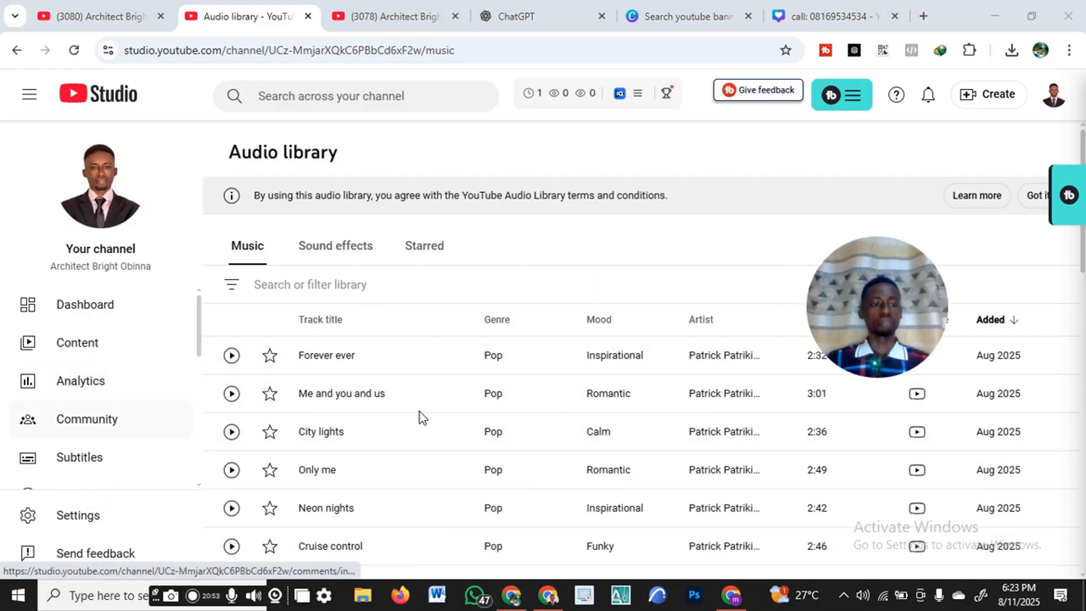
pyautogui.scroll(-10, 420, 412)
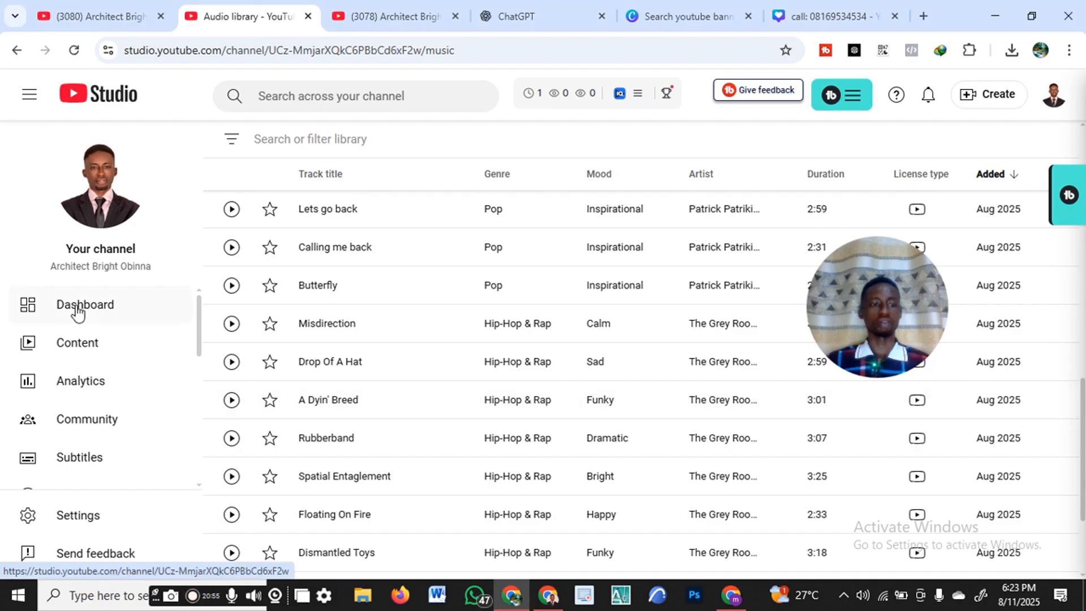
pyautogui.click(78, 311)
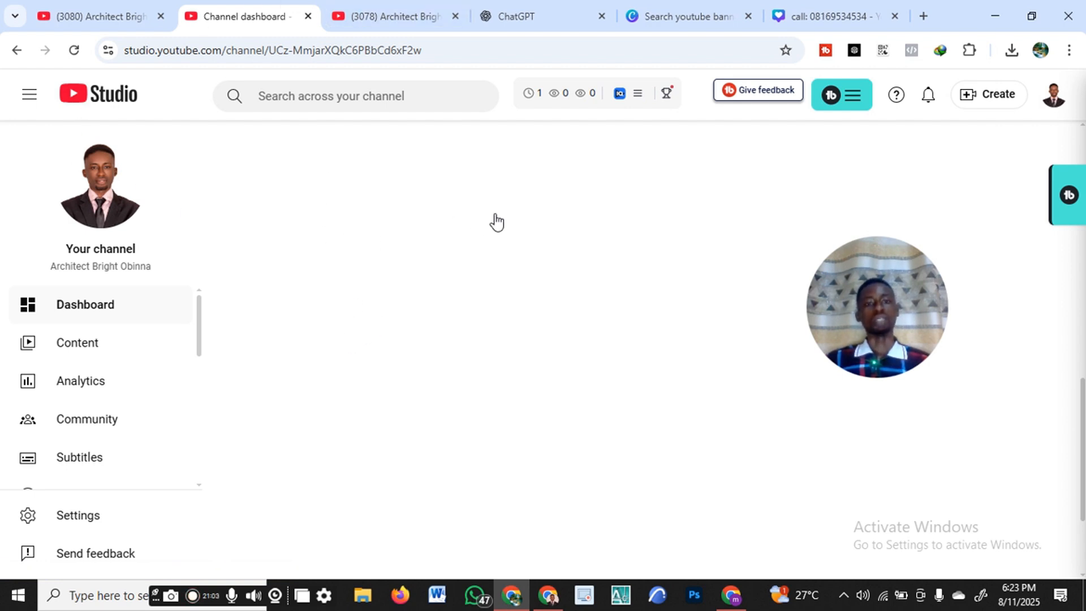
pyautogui.scroll(8, 496, 221)
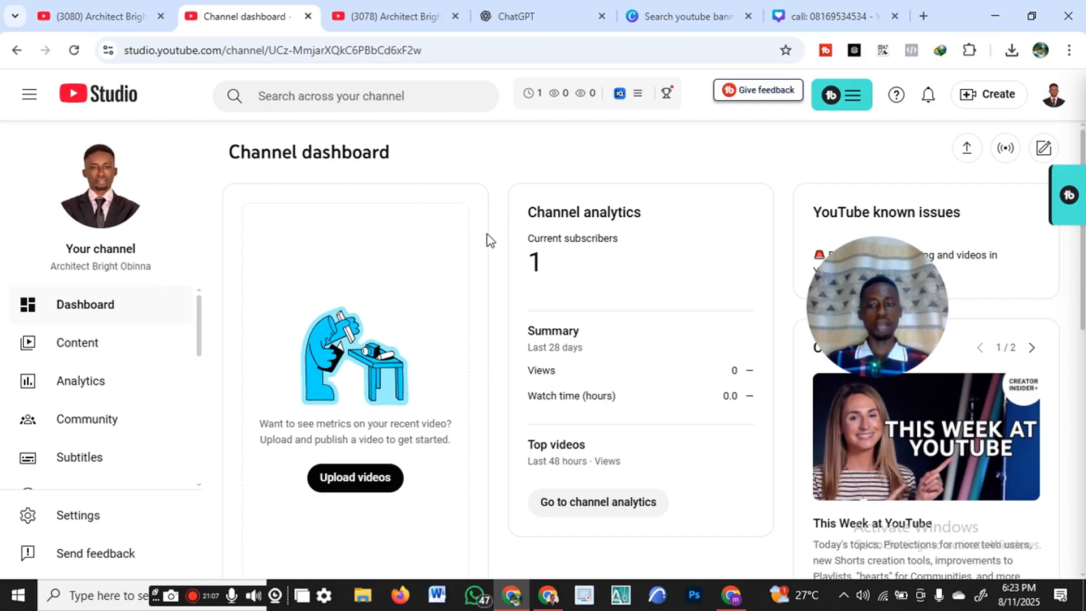
pyautogui.scroll(-10, 438, 294)
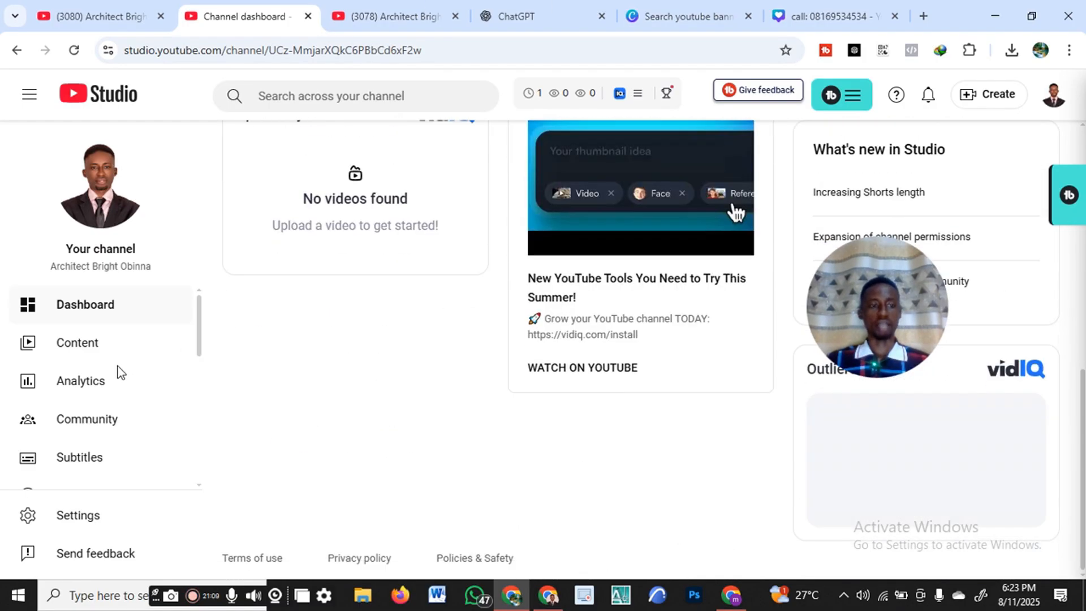
pyautogui.scroll(10, 299, 227)
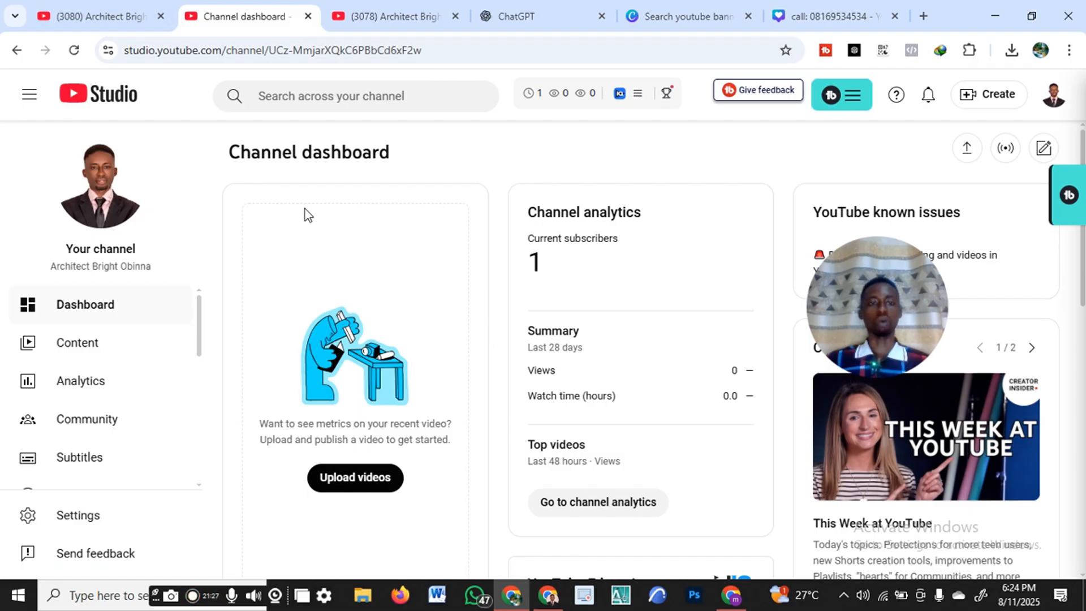
pyautogui.click(987, 98)
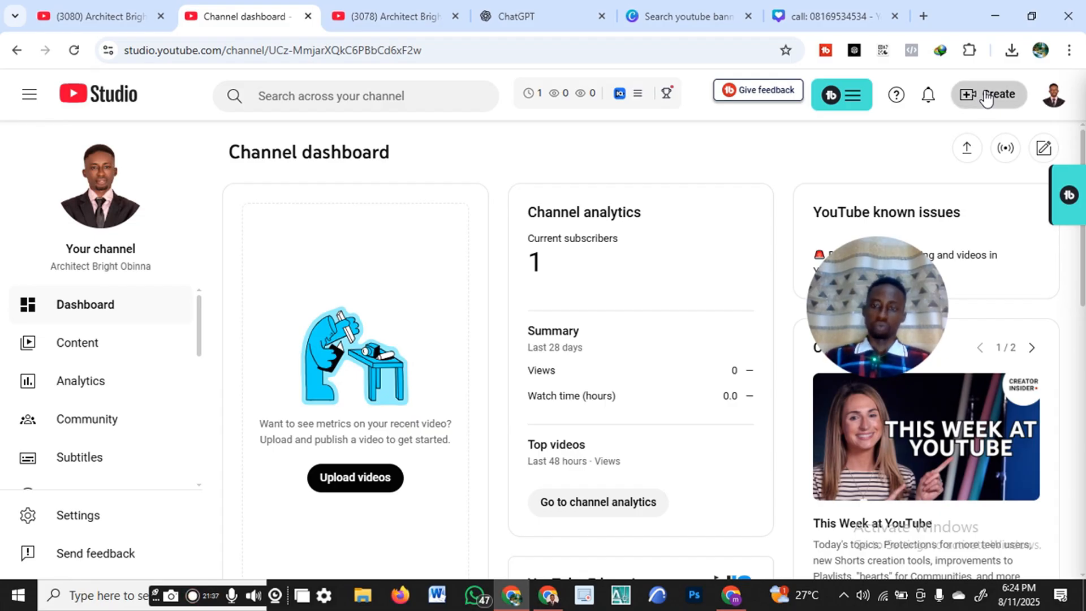
pyautogui.click(986, 98)
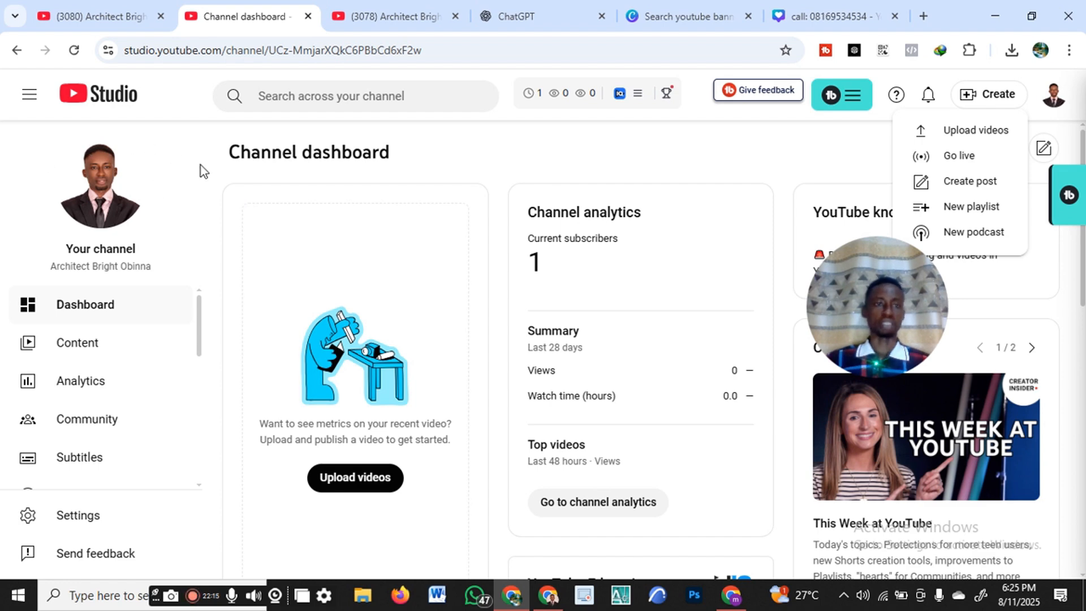
# Switch to the channel's public YouTube page and look over its header and Home section
pyautogui.click(115, 23)
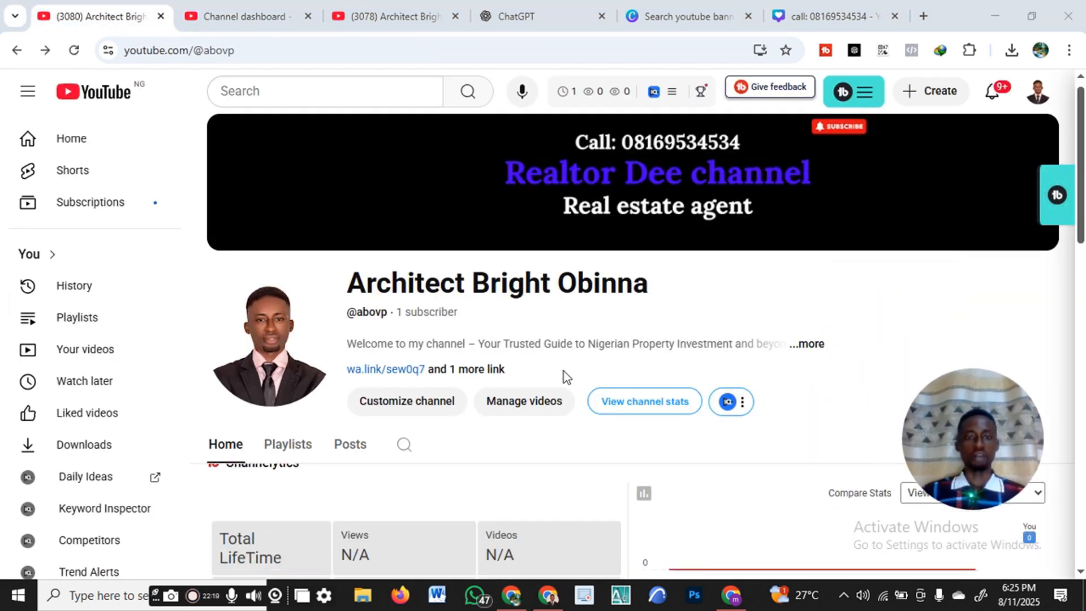
pyautogui.scroll(-4, 564, 375)
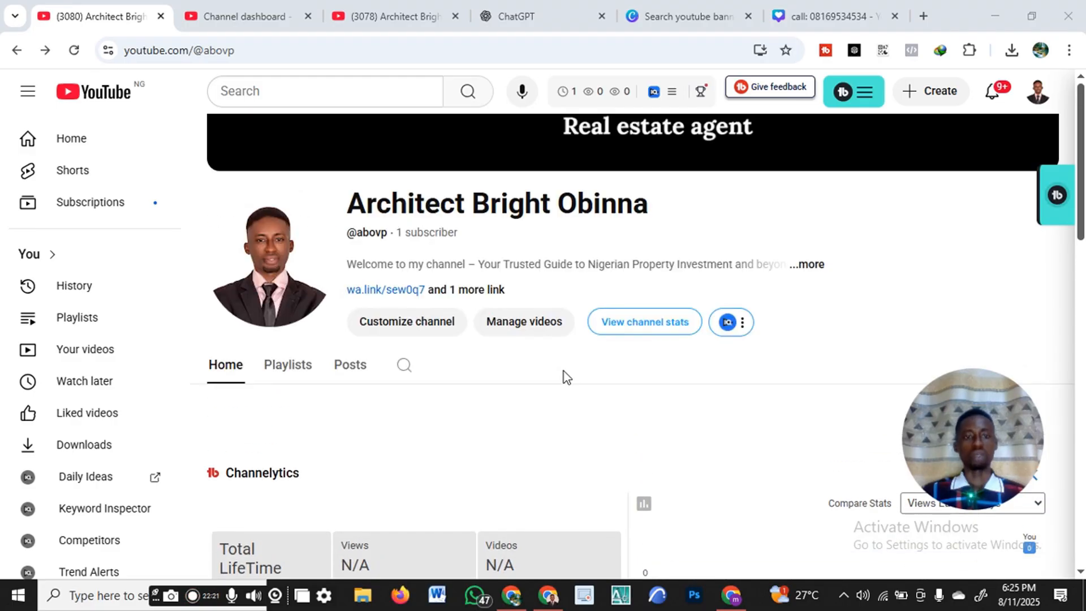